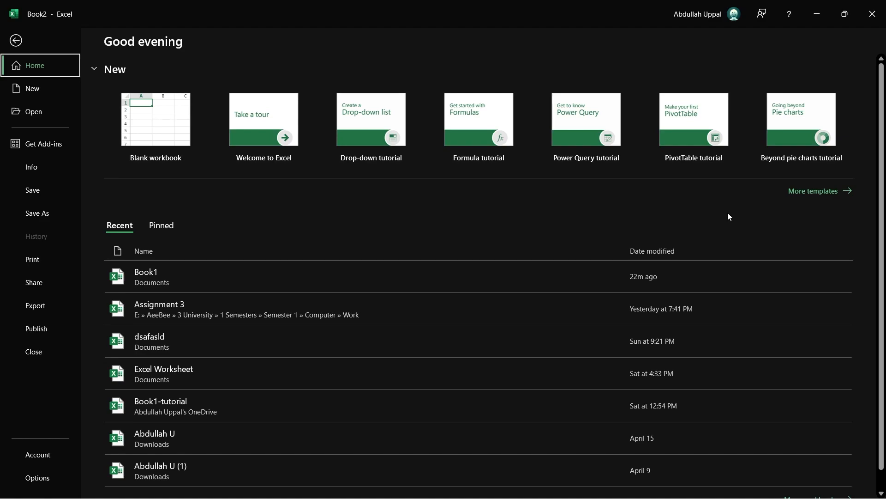
- Look through the full list of online workbook templates and return to the blank worksheet
click(815, 192)
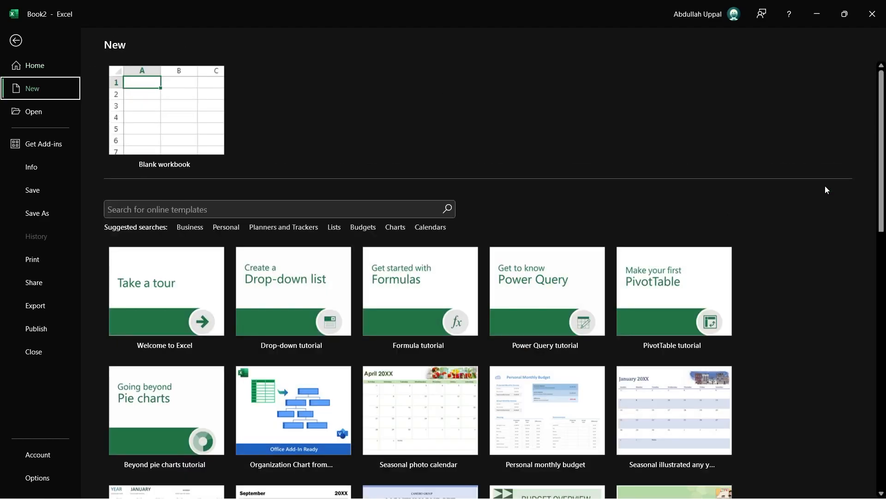
scroll(881, 177, down, 2)
scroll(881, 177, down, 10)
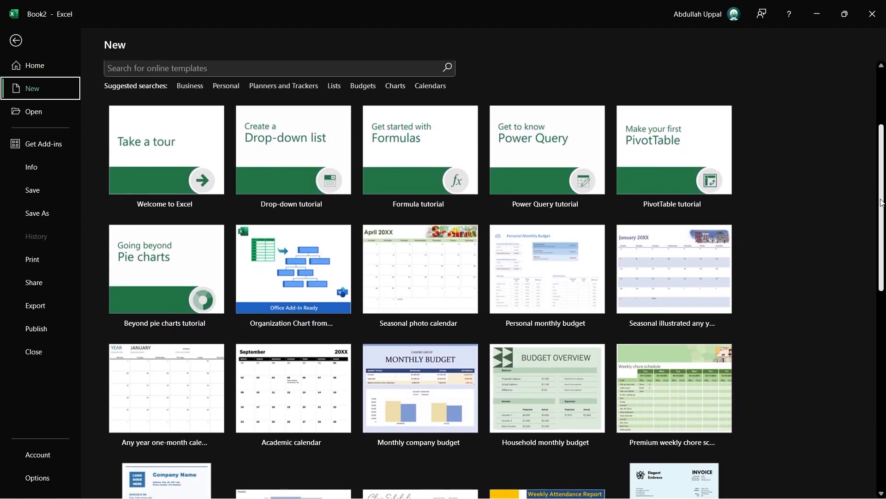
scroll(443, 276, down, 3)
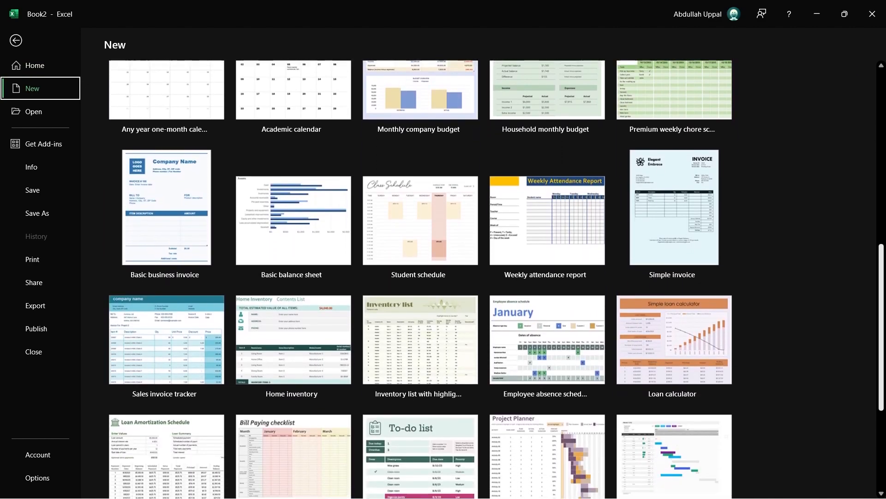
click(44, 60)
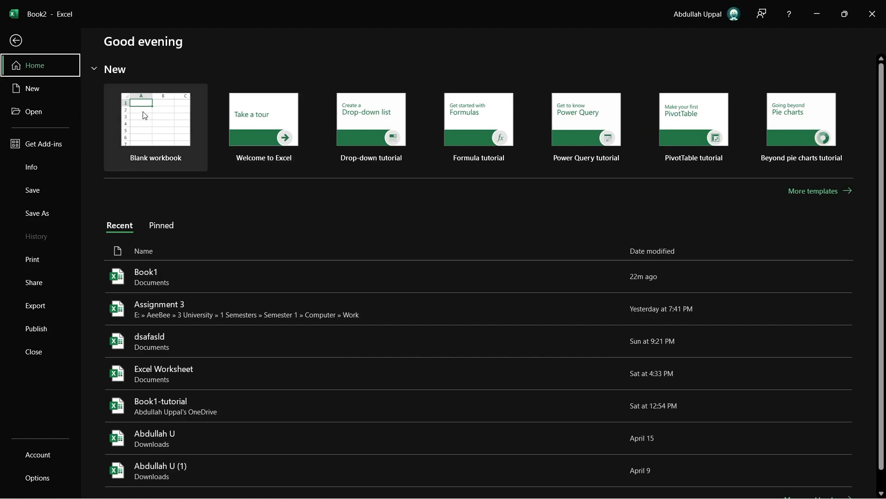
click(16, 43)
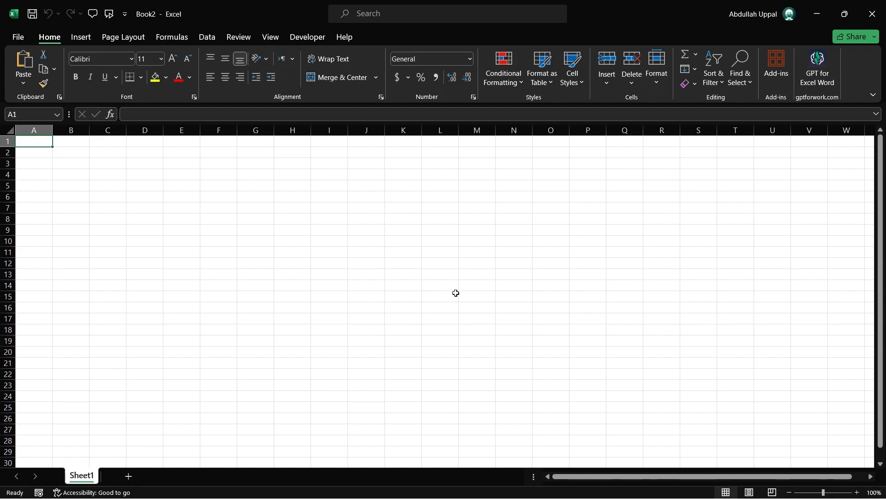
- Highlight individual columns between B and G, and rows 1 to 6 one at a time, to show the grid structure
click(73, 130)
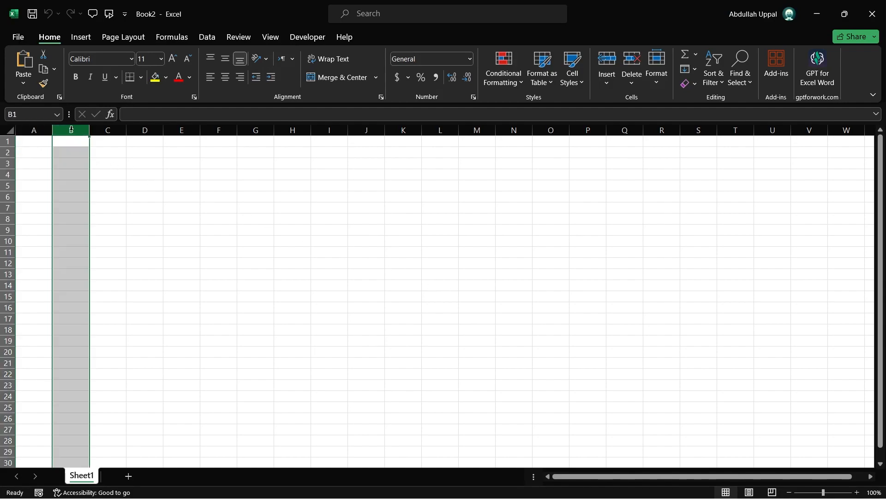
drag(100, 133, 215, 130)
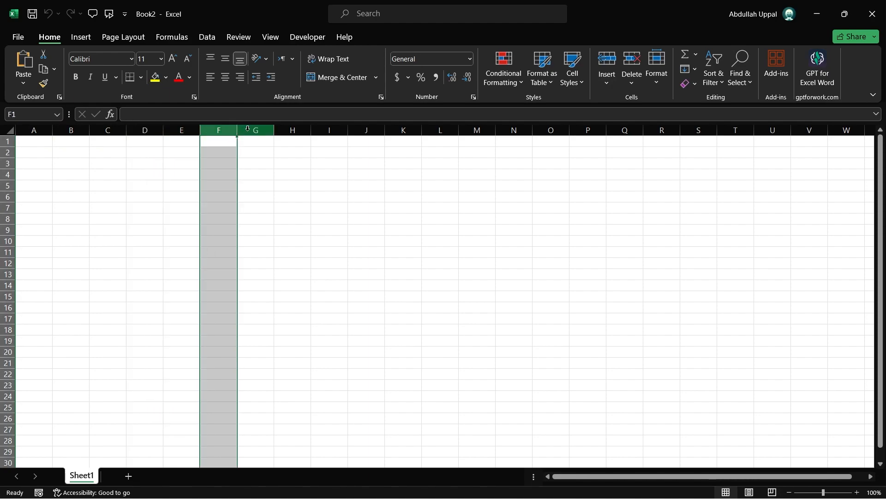
click(251, 130)
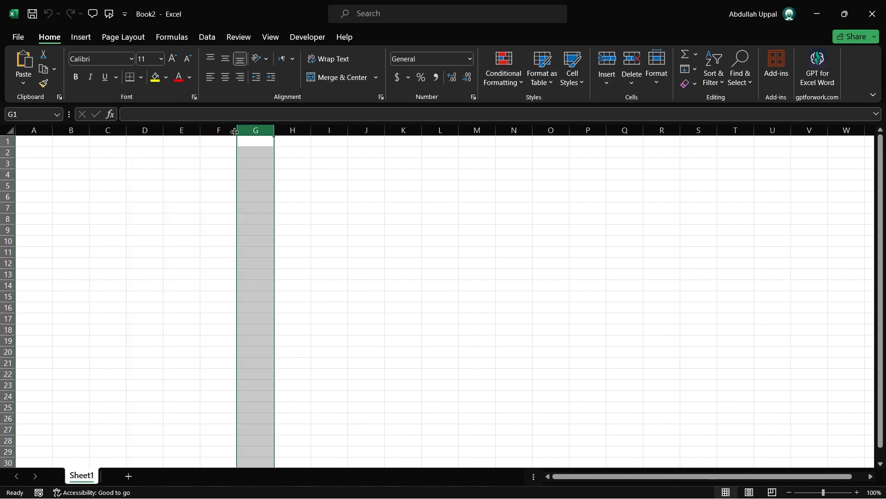
click(5, 141)
click(6, 152)
click(6, 163)
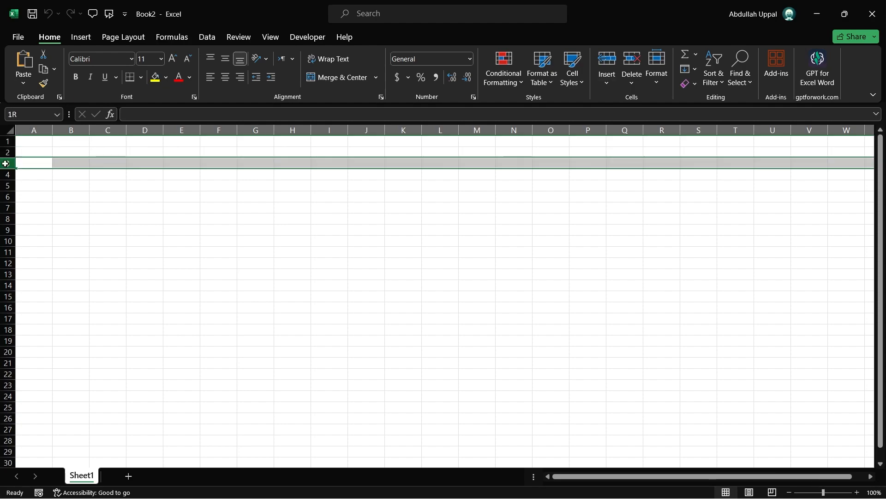
click(6, 175)
click(5, 185)
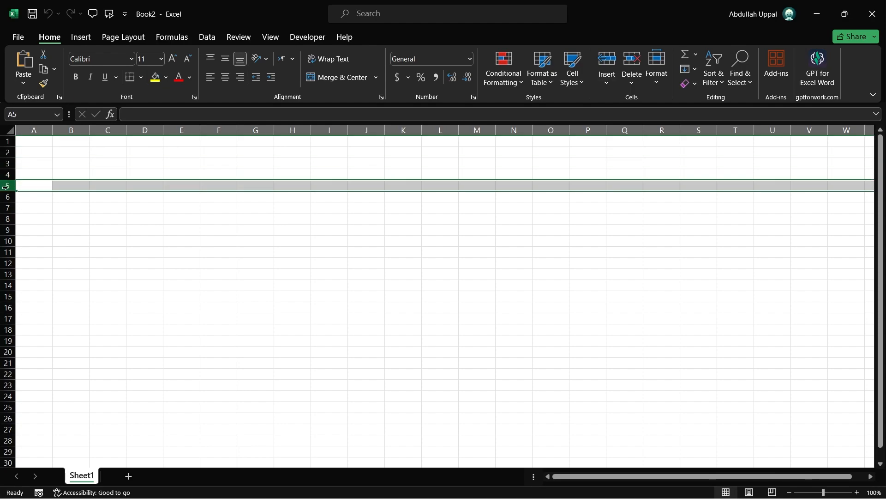
click(5, 196)
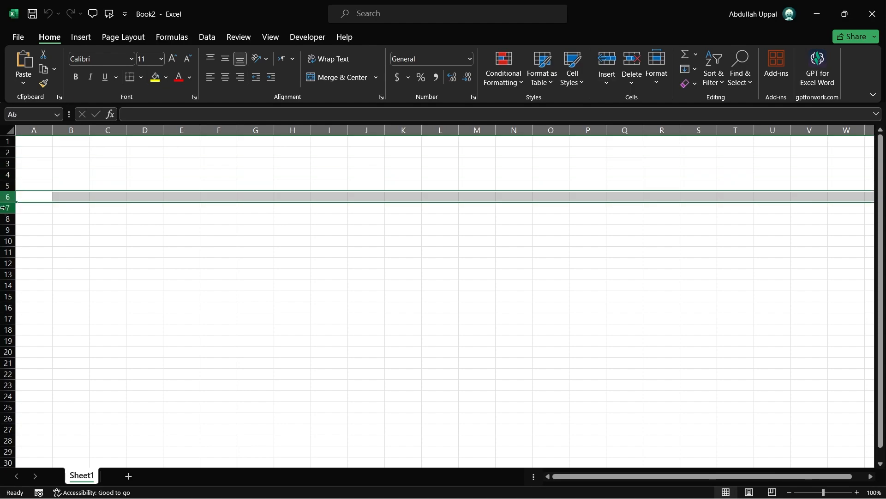
- Select single cells around the sheet, including C4, D8, E5 and G6, to show individual cell references
click(94, 174)
click(136, 222)
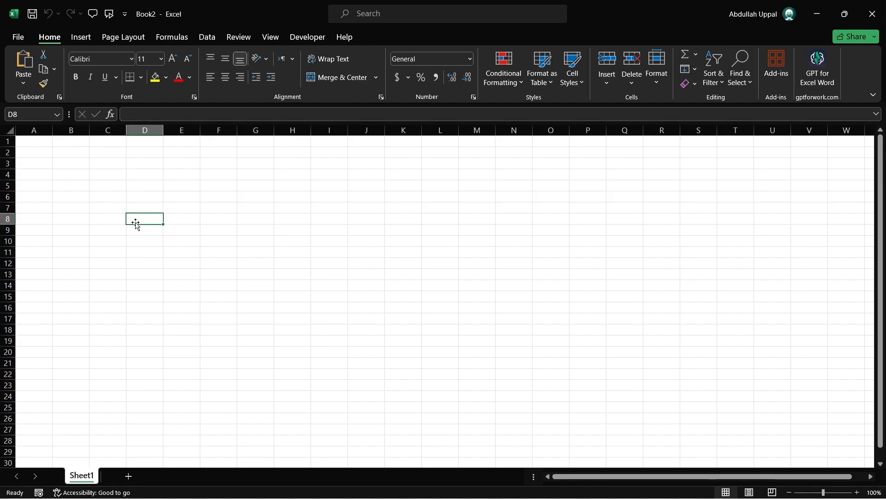
click(186, 182)
click(94, 172)
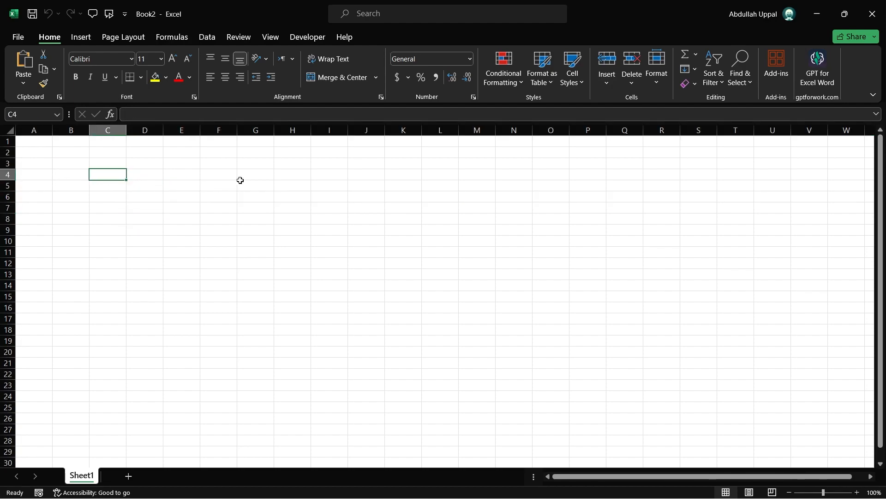
click(256, 196)
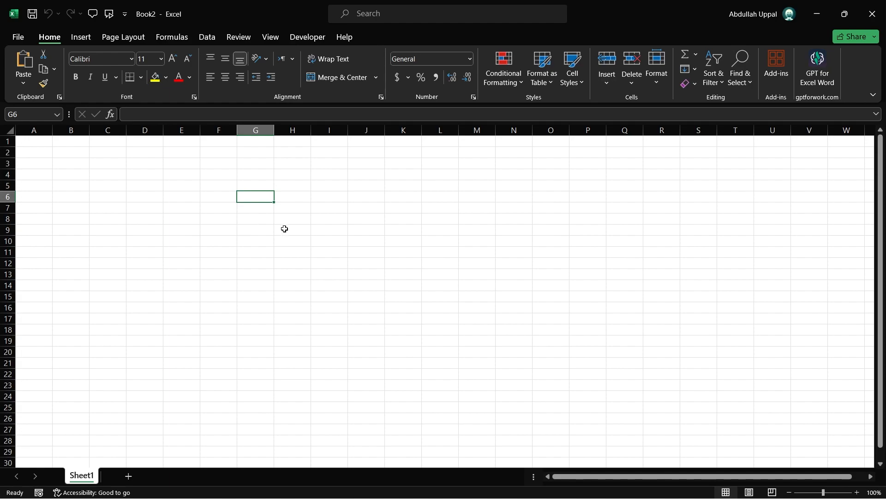
- Enter the column headers Sales in cell A1 and Month in cell B1
drag(824, 495, 828, 494)
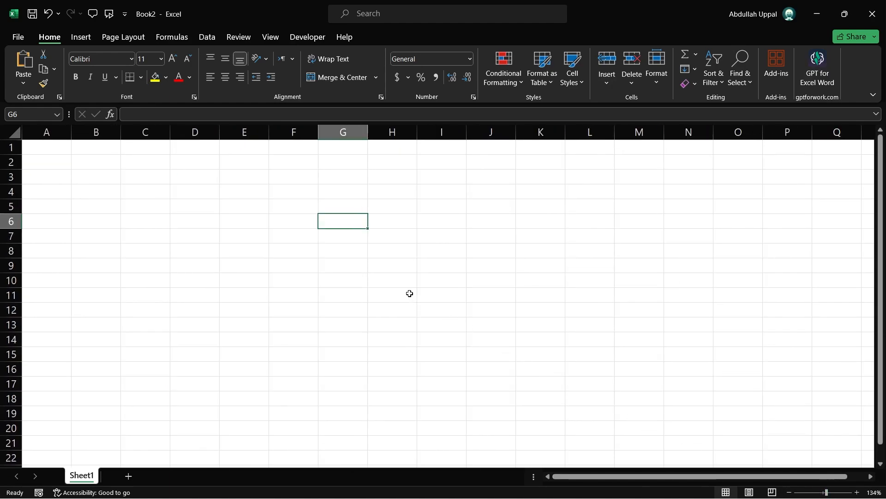
scroll(410, 293, down, 3)
scroll(409, 293, up, 2)
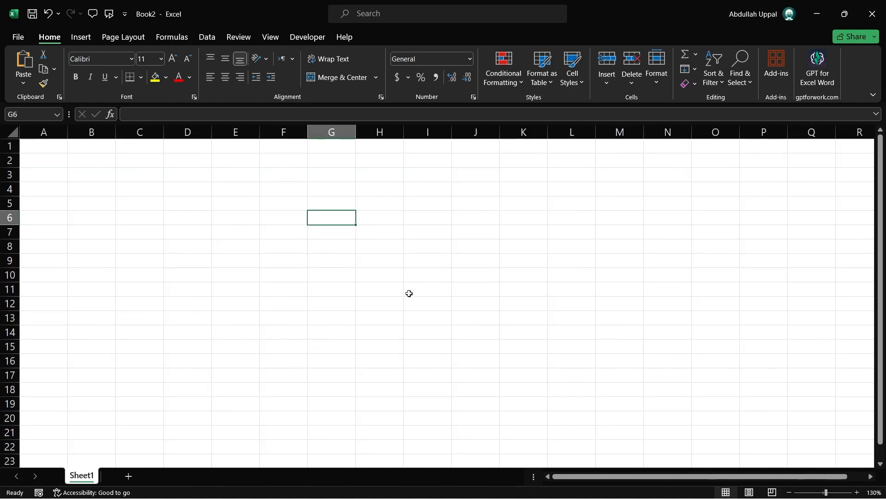
click(44, 151)
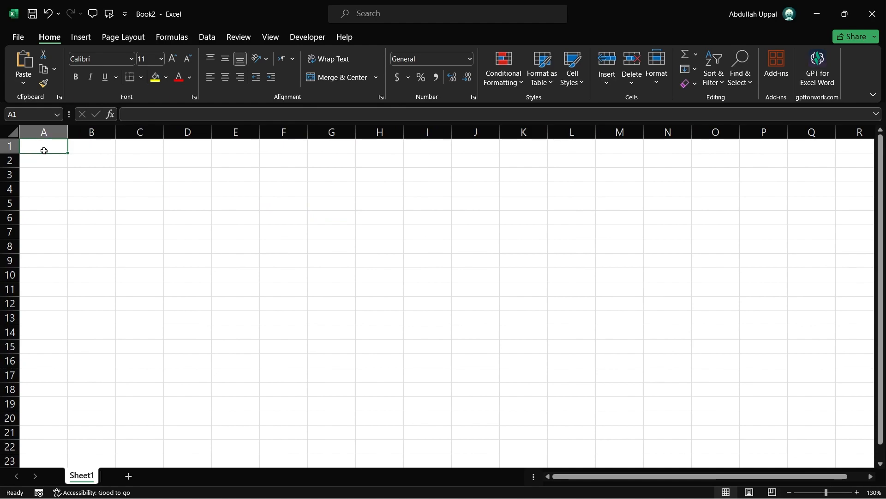
text(Sales)
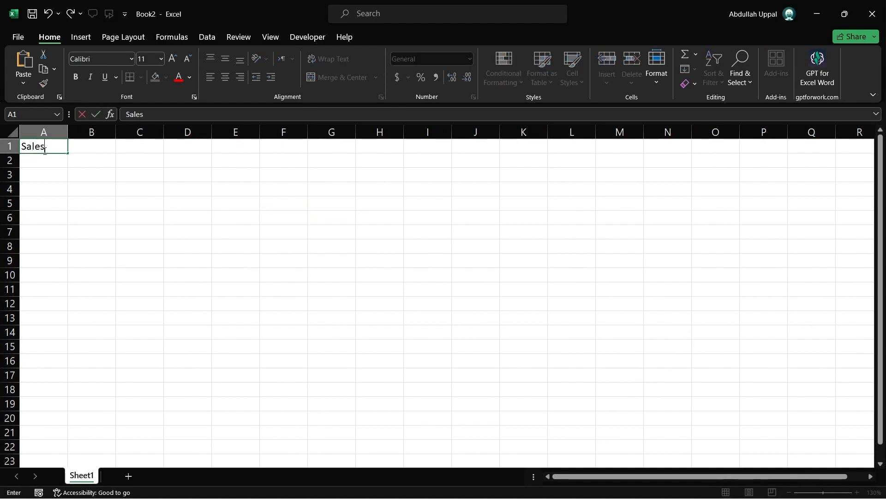
key(Tab)
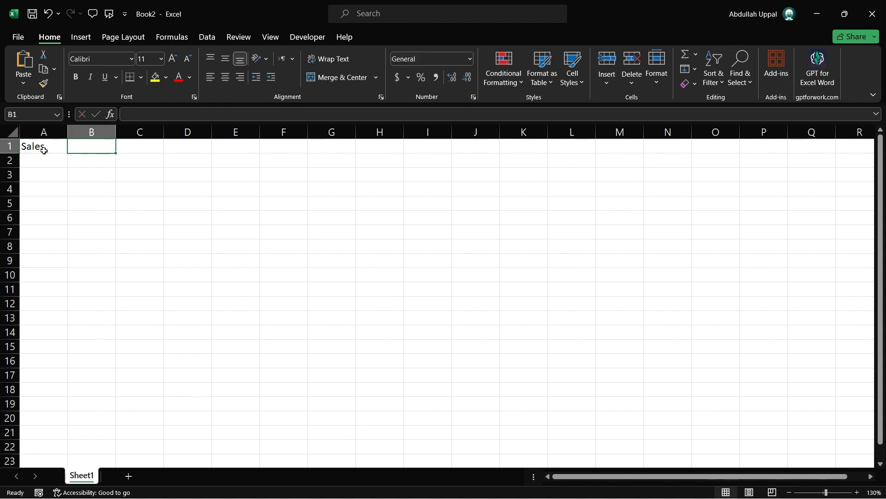
text(Month)
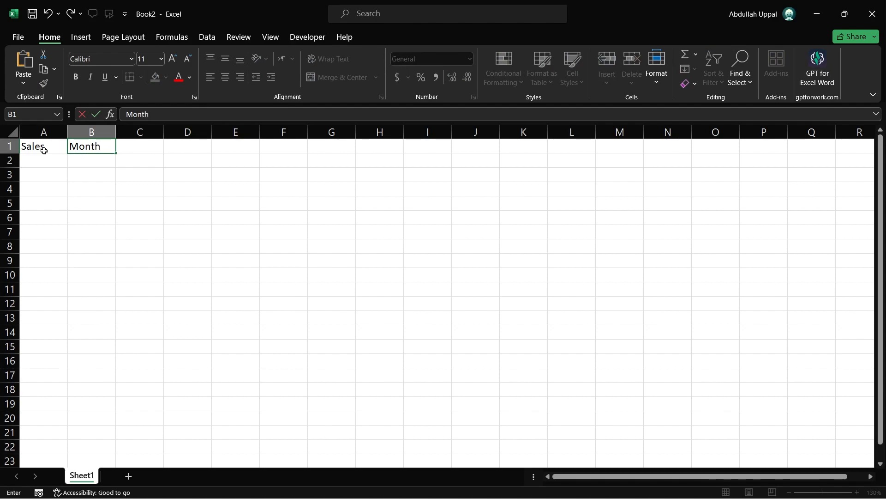
key(Return)
- Enter January 2024 in cell B2 and widen column B to fit the date
key(Right)
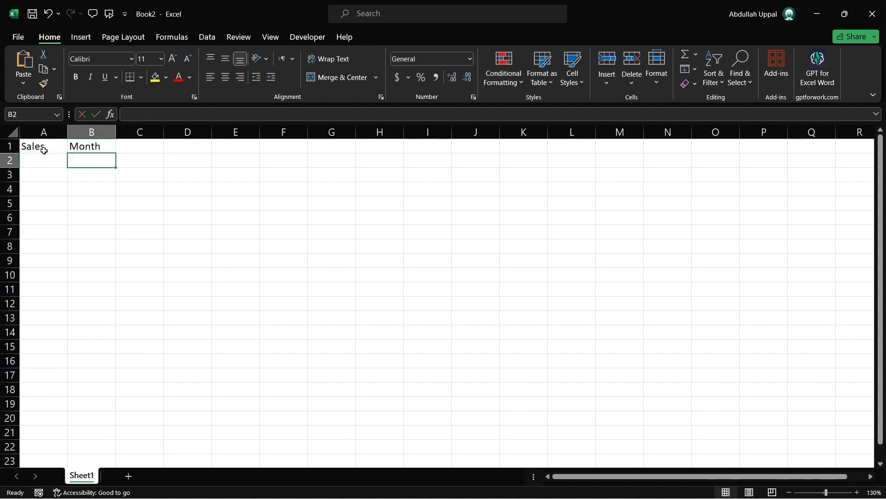
text(Jan)
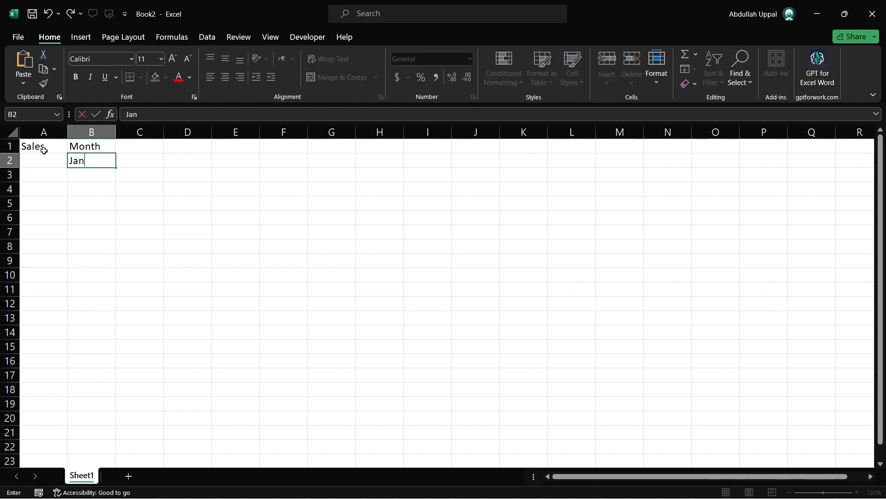
text(uary 2024)
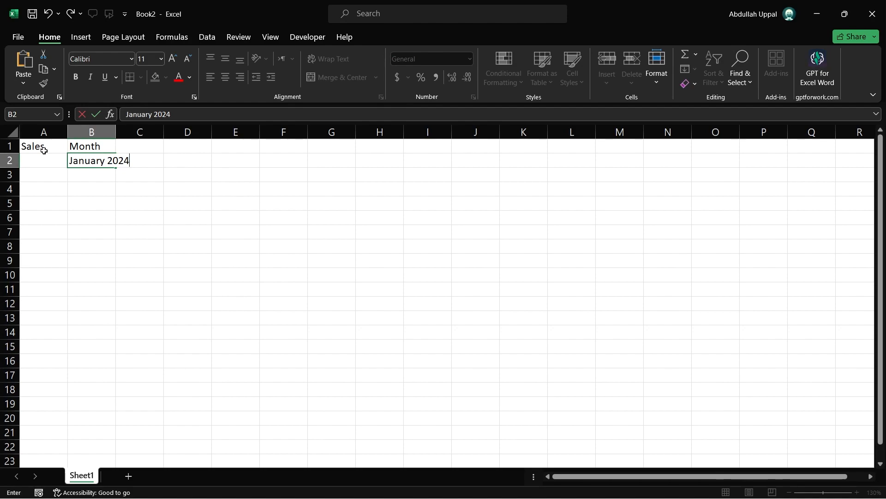
click(113, 132)
drag(115, 132, 141, 131)
click(108, 187)
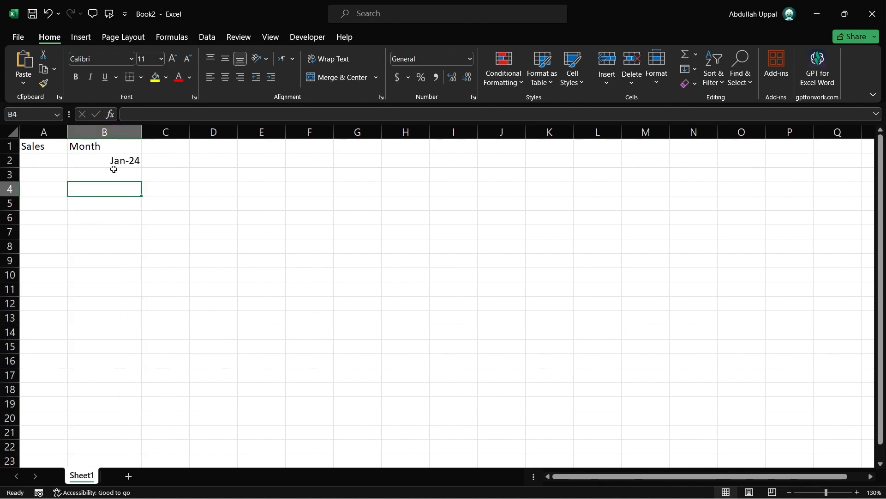
- Fill the month series from B2 down to B13 so it covers January to December 2024
click(115, 161)
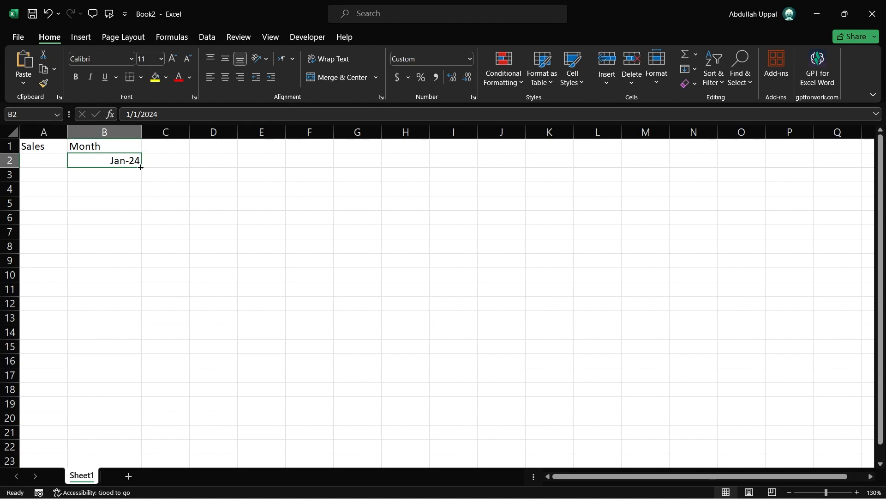
drag(141, 166, 129, 319)
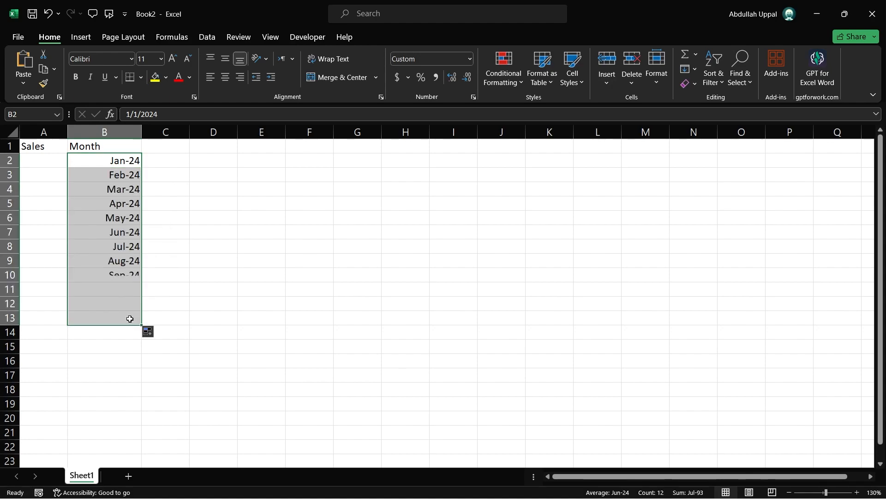
click(186, 263)
- Enter the January to April sales values 250, 340, 560 and 784 in cells A2 to A5
click(35, 160)
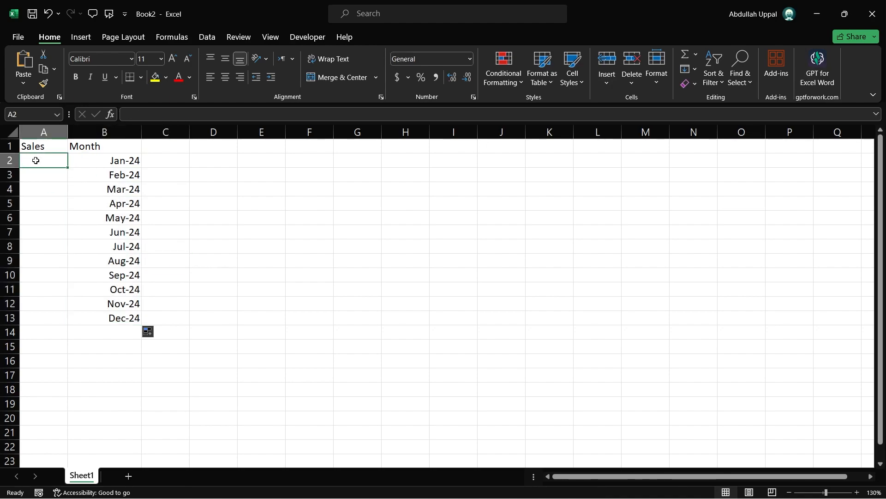
text(250)
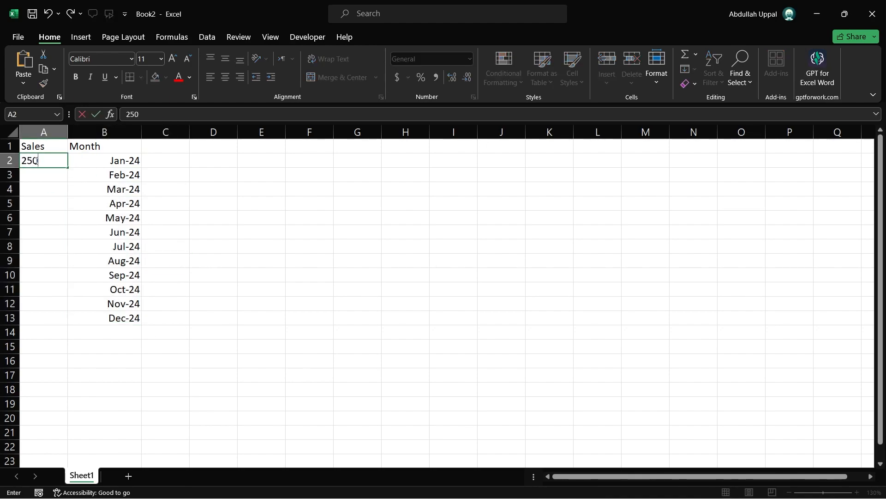
key(Return)
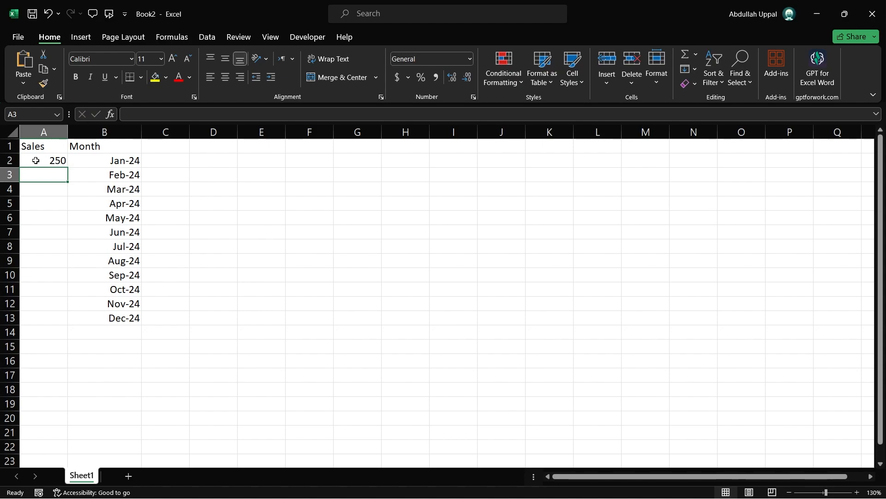
text(340)
key(Return)
text(560)
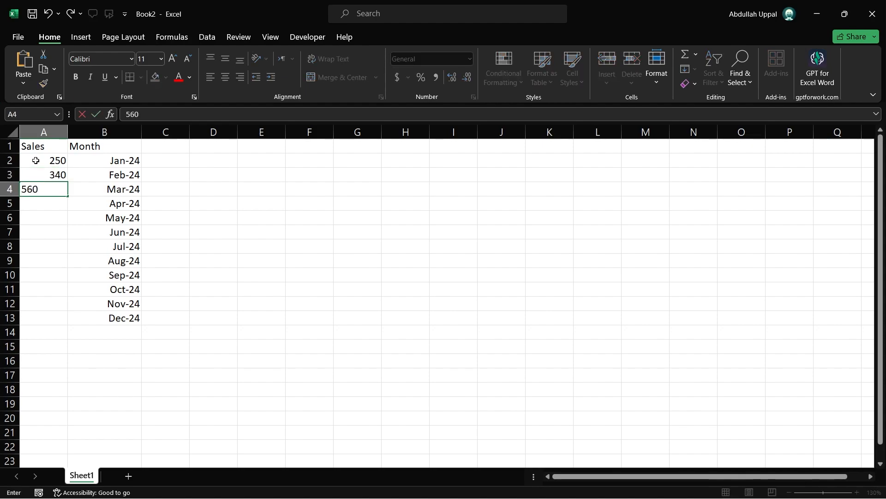
key(Return)
text(784)
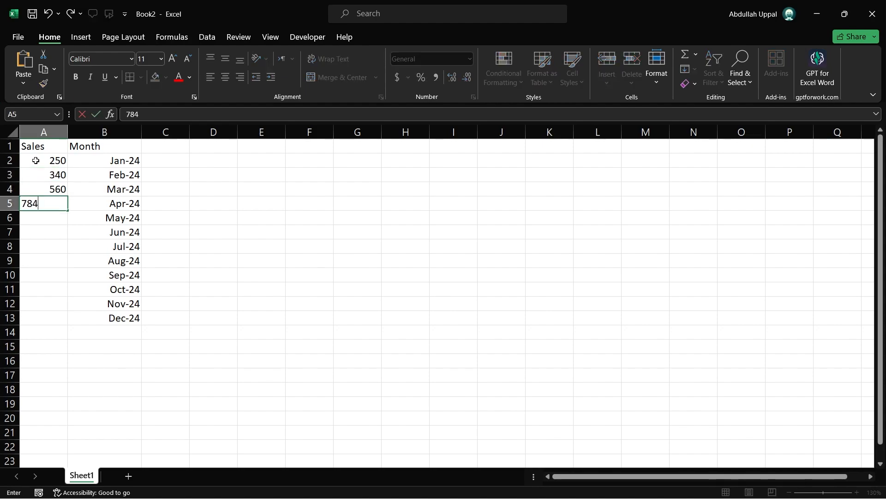
key(Return)
- Enter the May to August sales values 852, 1300, 1500 and 2130 in cells A6 to A9
text(852)
key(Return)
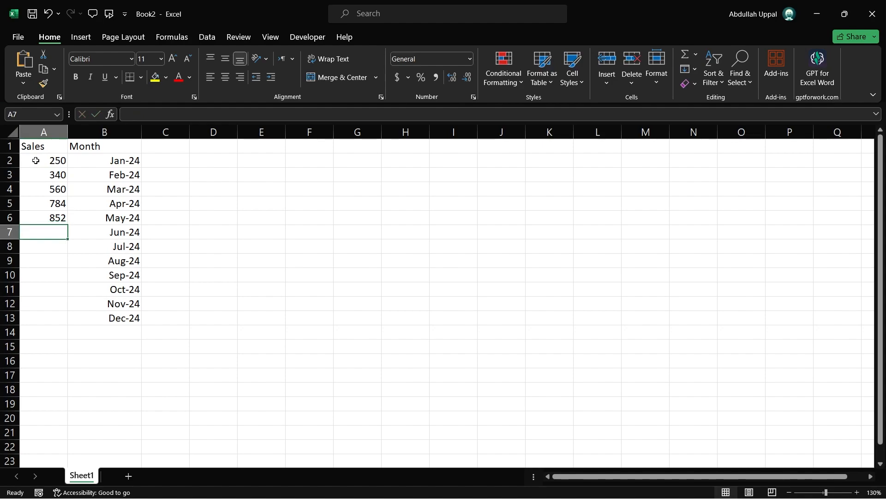
text(1300)
key(Return)
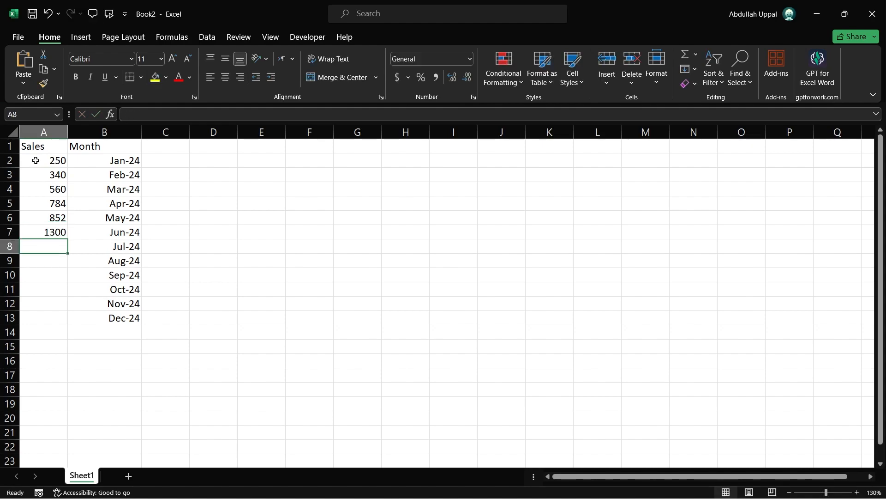
text(1500)
key(Return)
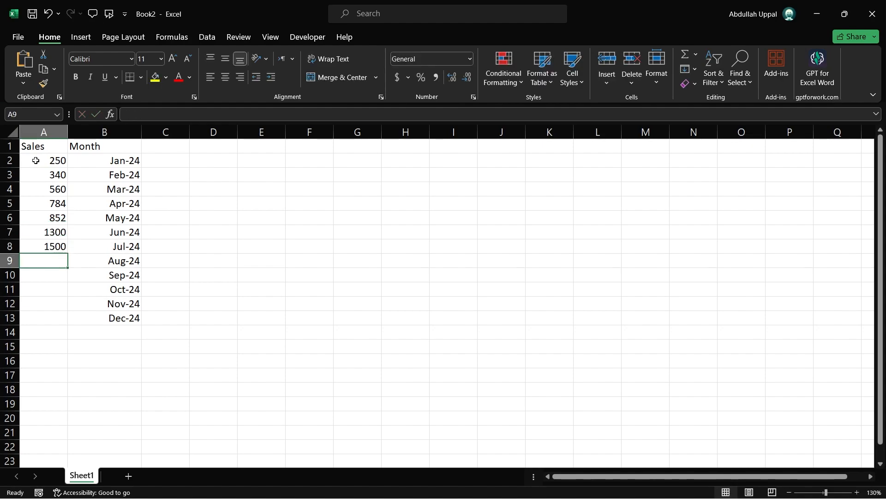
text(2130)
key(Return)
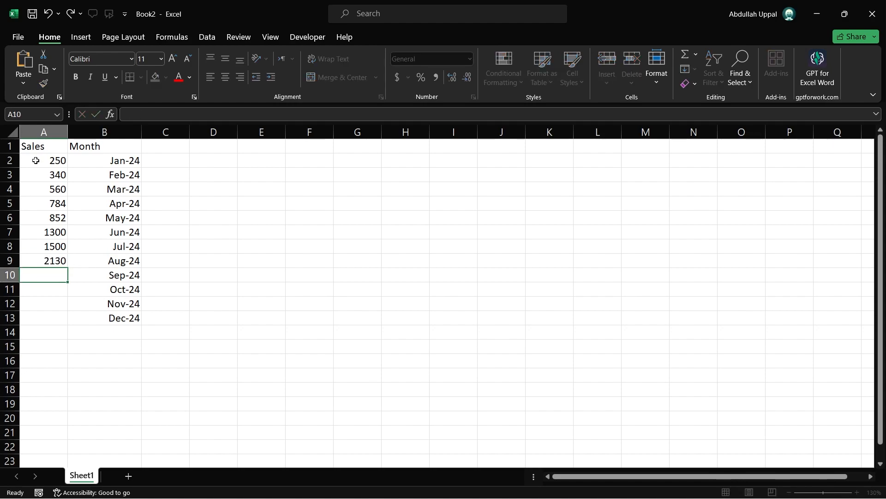
- Enter the September to December sales values 1850, 520, 120 and 80 in cells A10 to A13
text(1850)
key(Return)
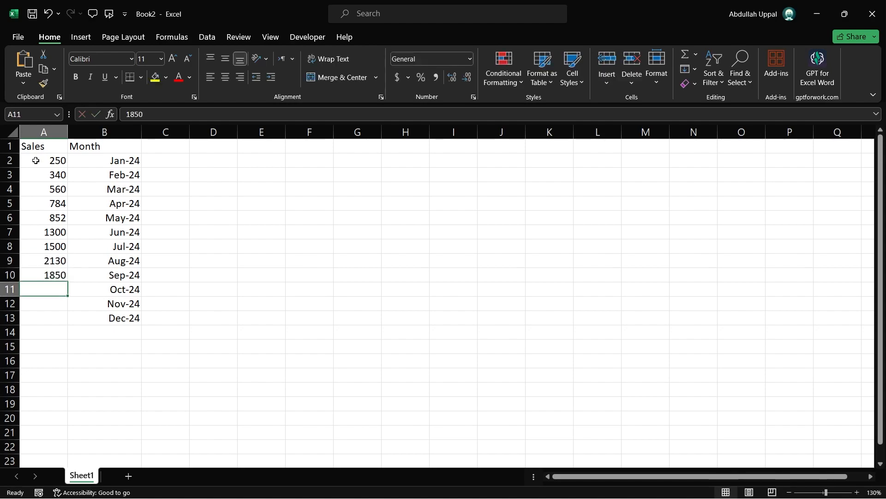
text(520)
key(Return)
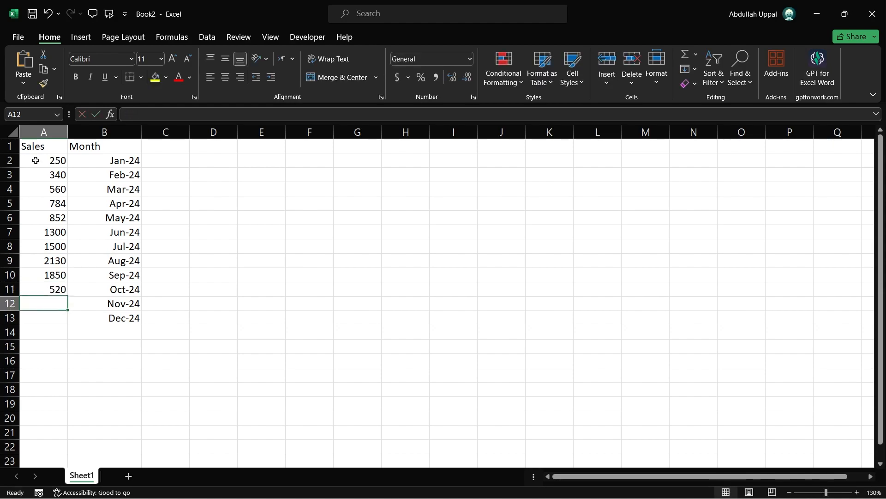
text(120)
key(Return)
text(80)
key(Return)
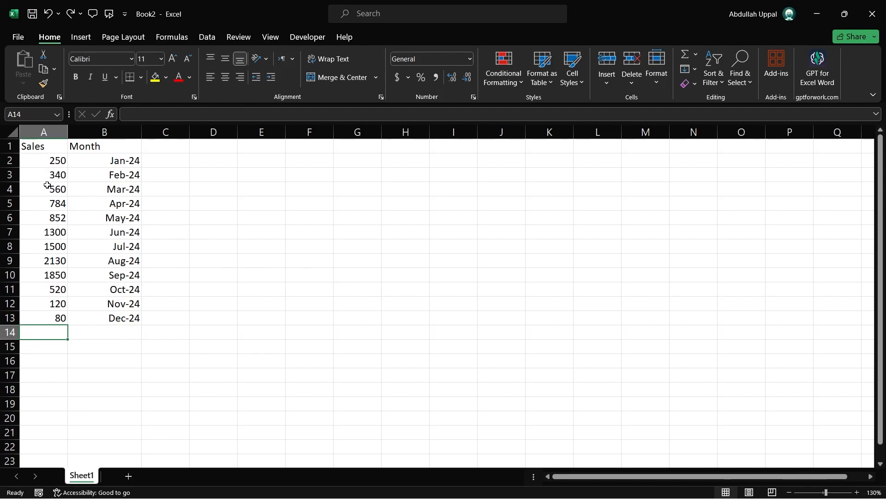
- Format the sales values in A2:A13 with thousands separators and no decimals, widening column A to fit them
drag(46, 162, 42, 317)
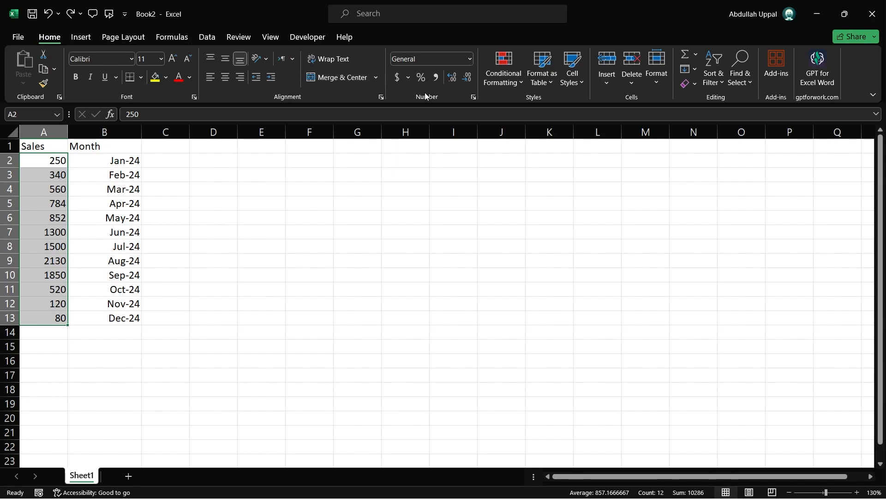
click(436, 77)
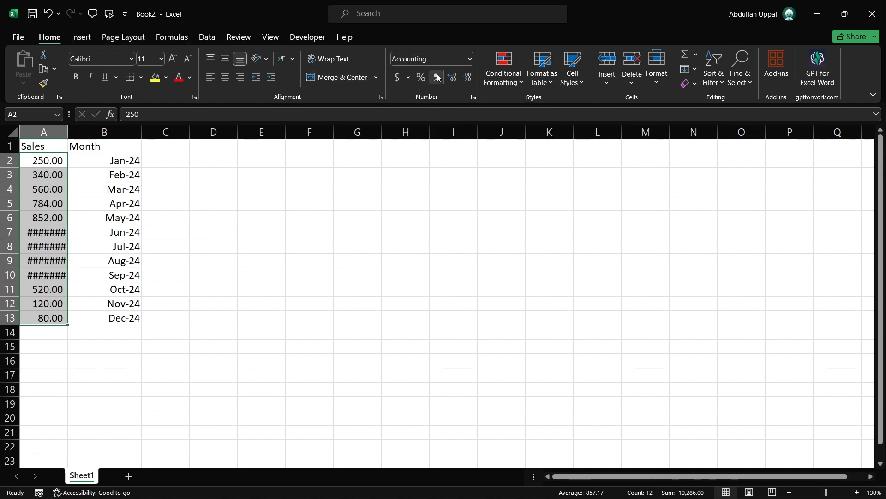
drag(68, 136, 82, 135)
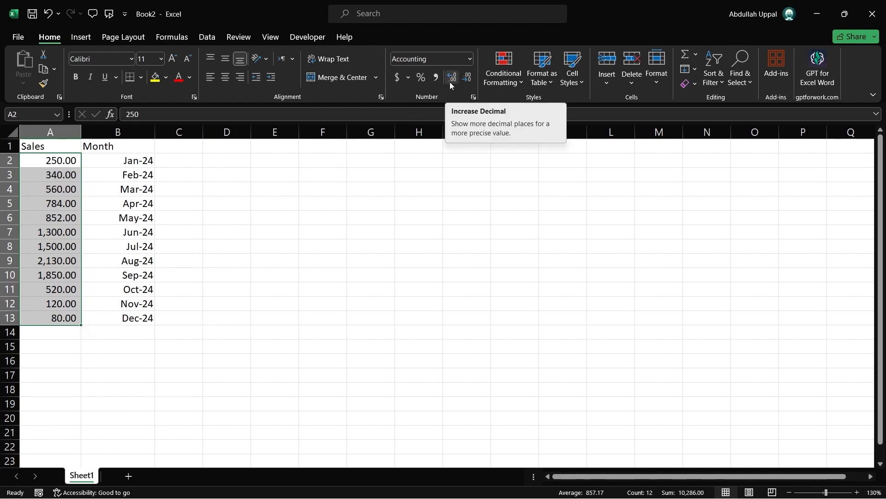
click(465, 81)
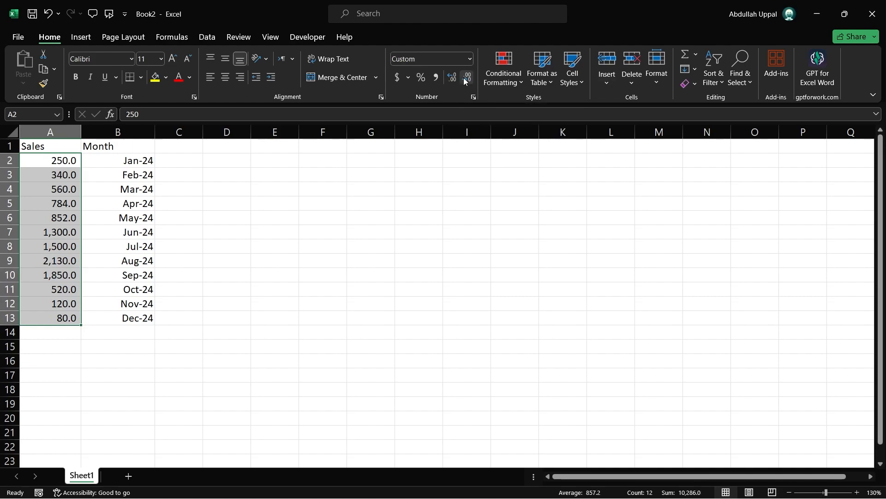
click(465, 80)
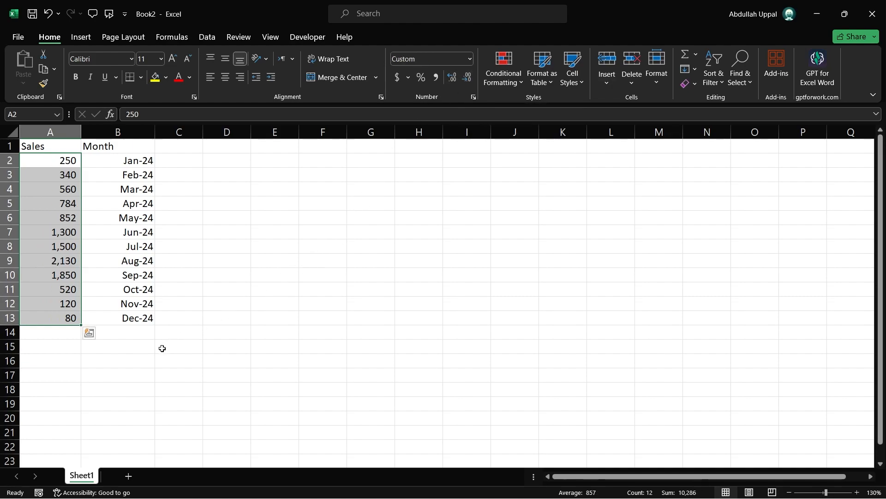
click(161, 348)
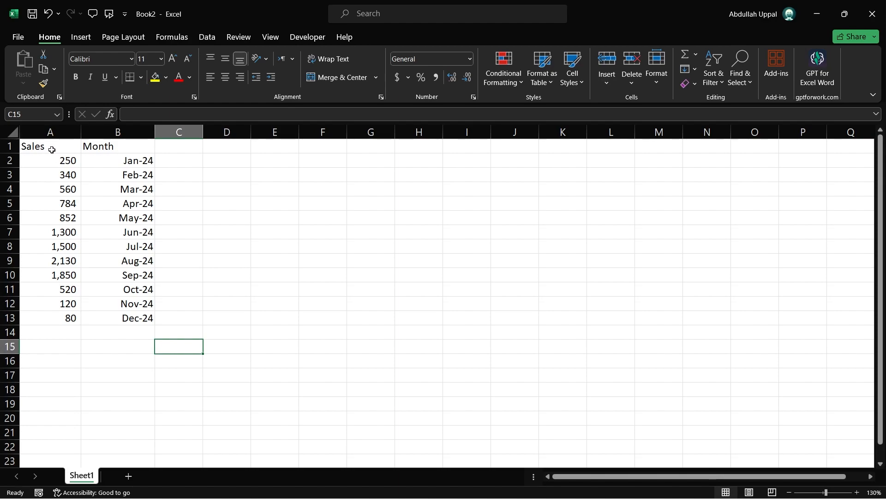
- Fill the header cells A1 and B1 with a red background through the Format Cells options
drag(51, 150, 117, 146)
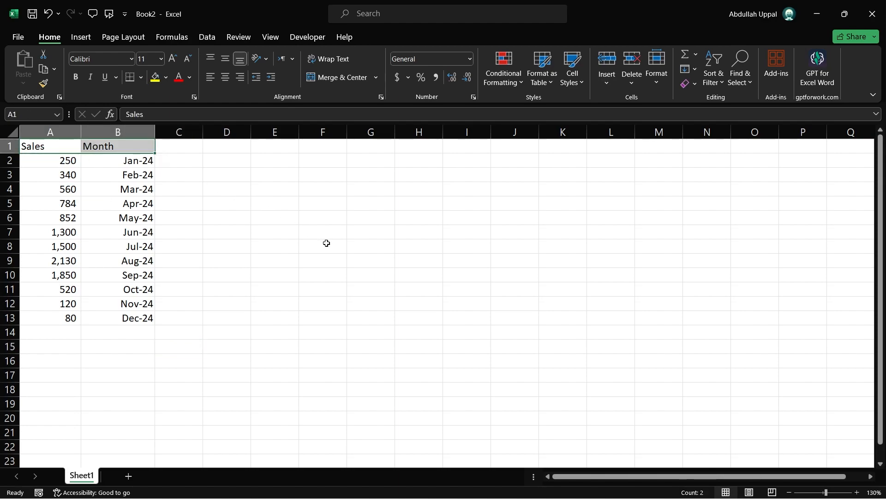
key(ctrl+1)
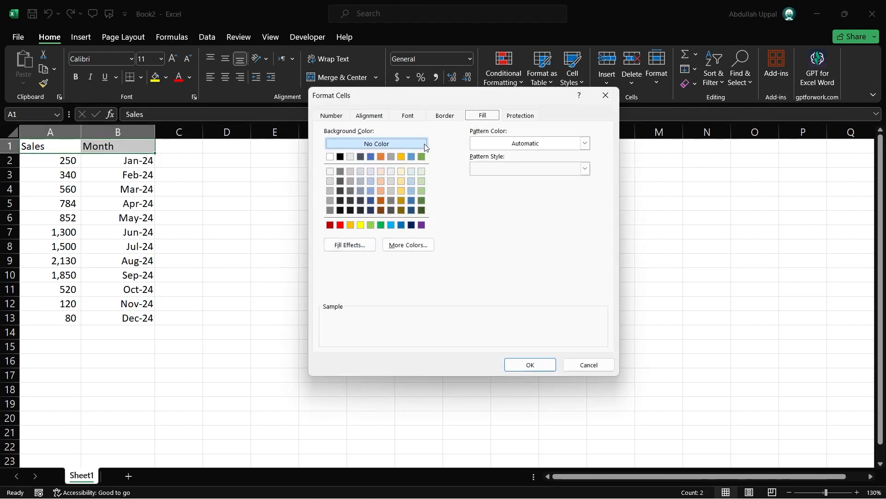
click(445, 116)
click(408, 117)
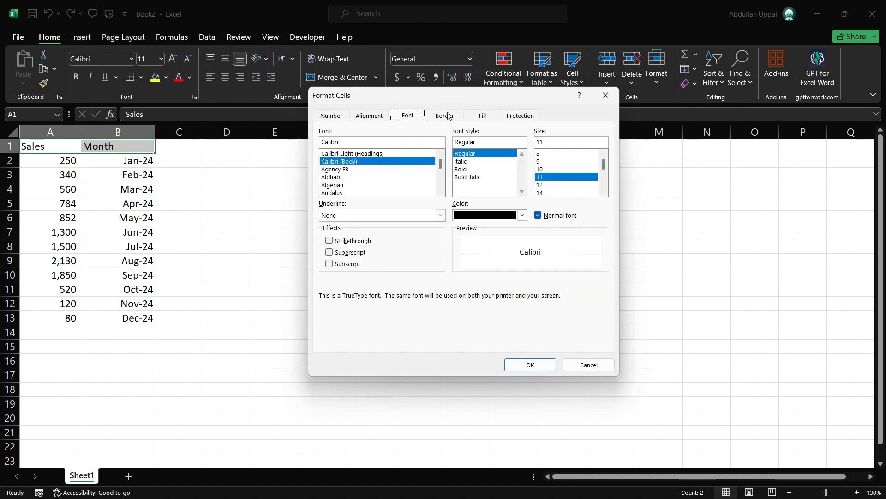
click(475, 118)
click(340, 225)
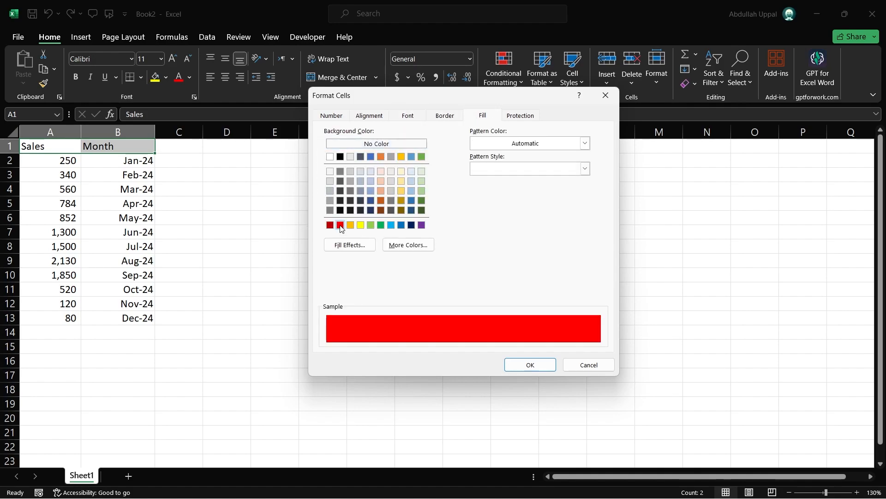
click(519, 365)
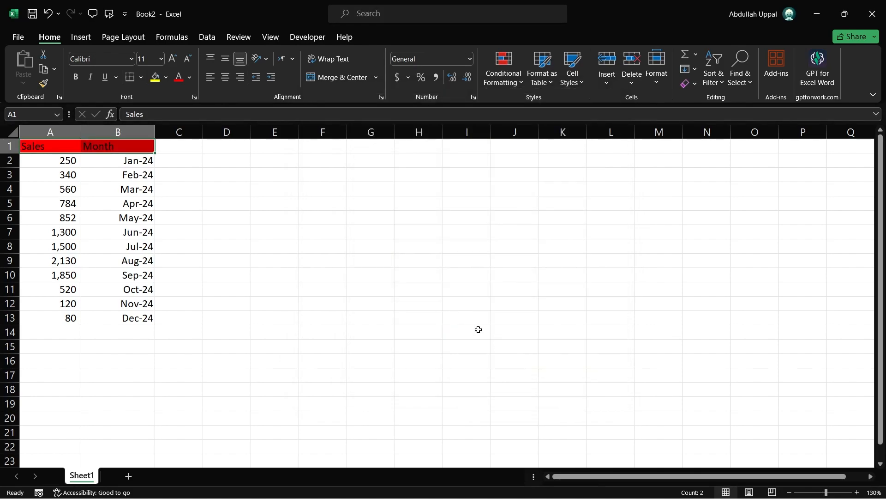
click(314, 244)
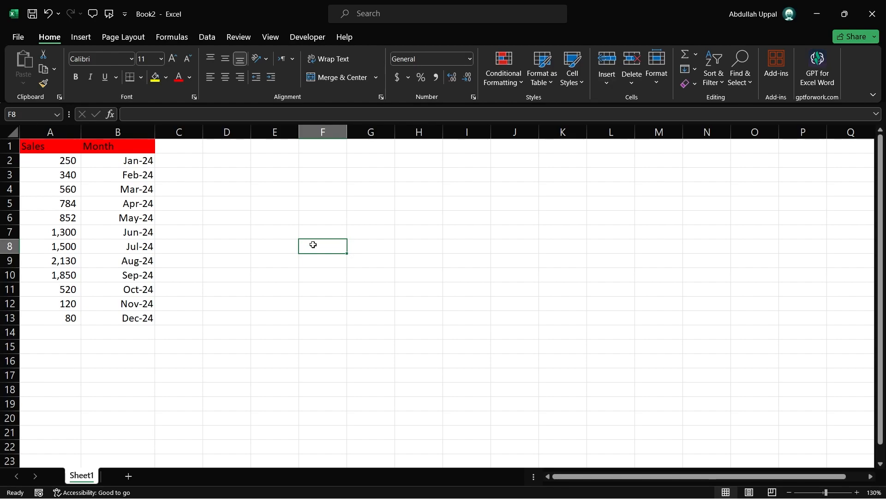
- Enter the heading Notes in C1 and "Low Sales due to New Year" in C2, and fit column C to the text
text(N)
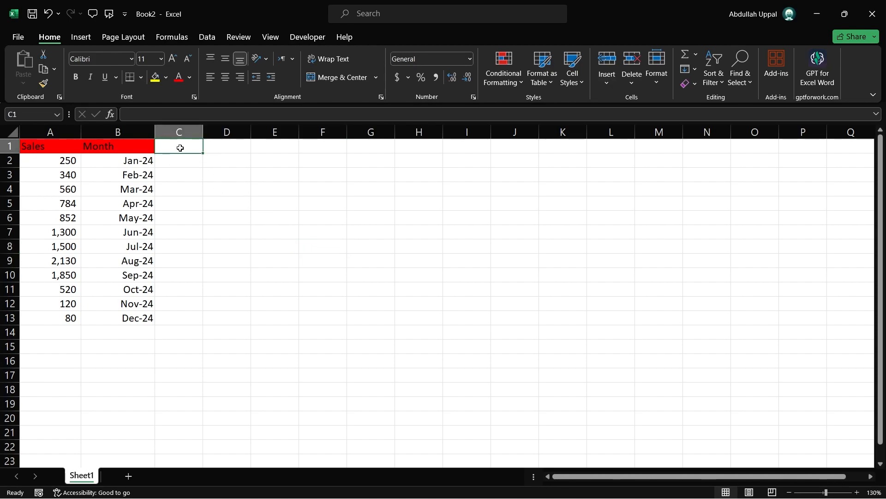
text(otes)
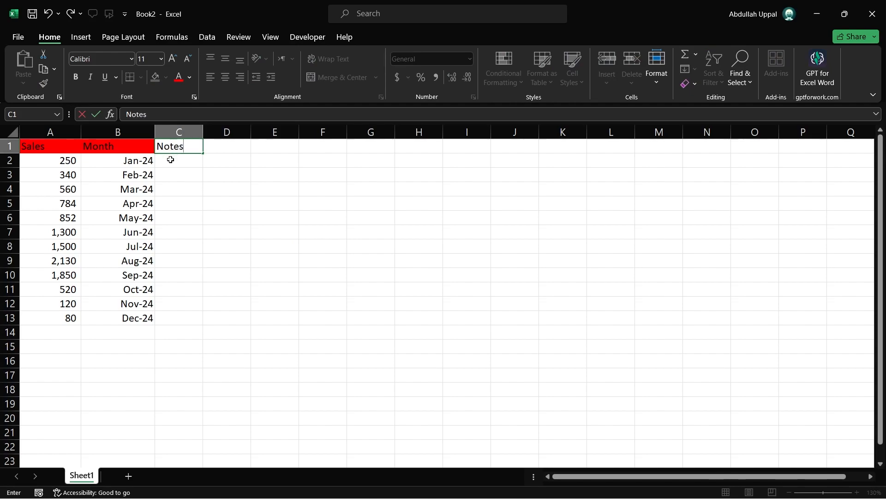
key(Return)
text(Low Sales)
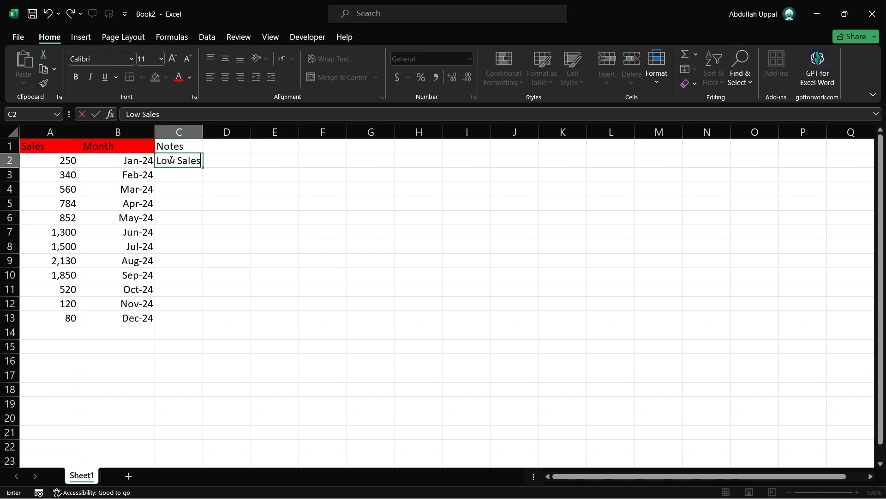
text( due to New Year)
click(222, 216)
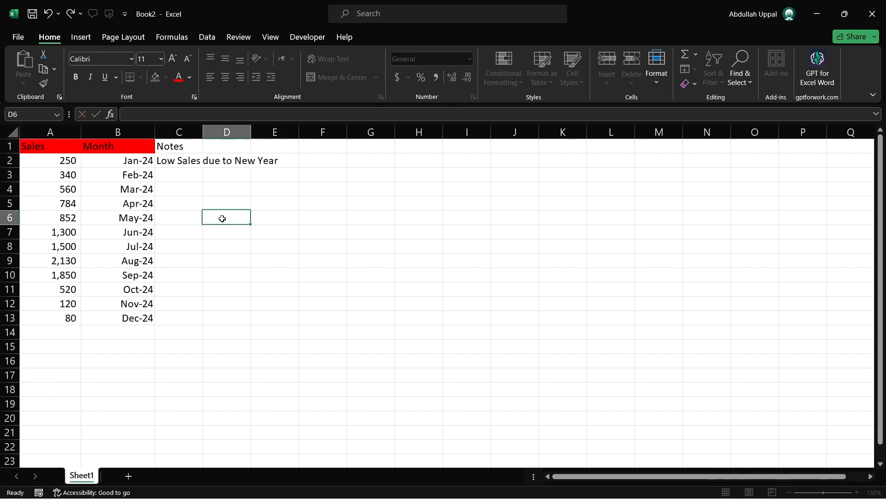
double_click(203, 134)
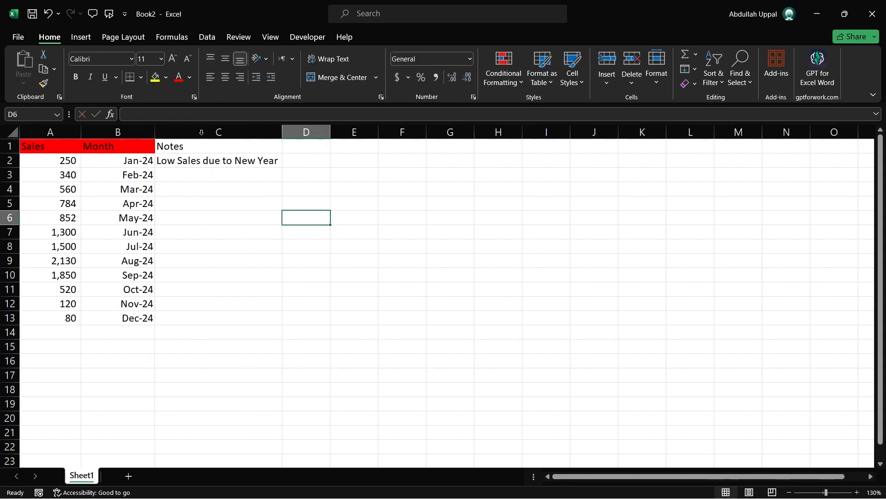
click(225, 163)
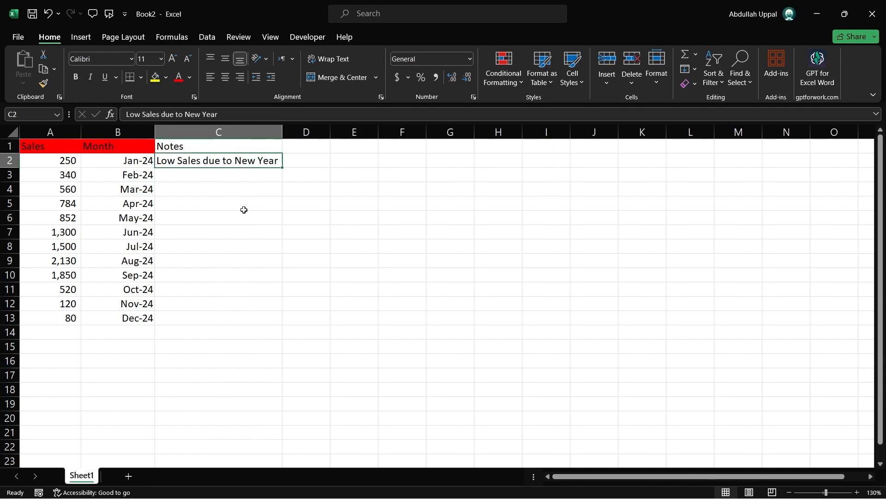
click(305, 259)
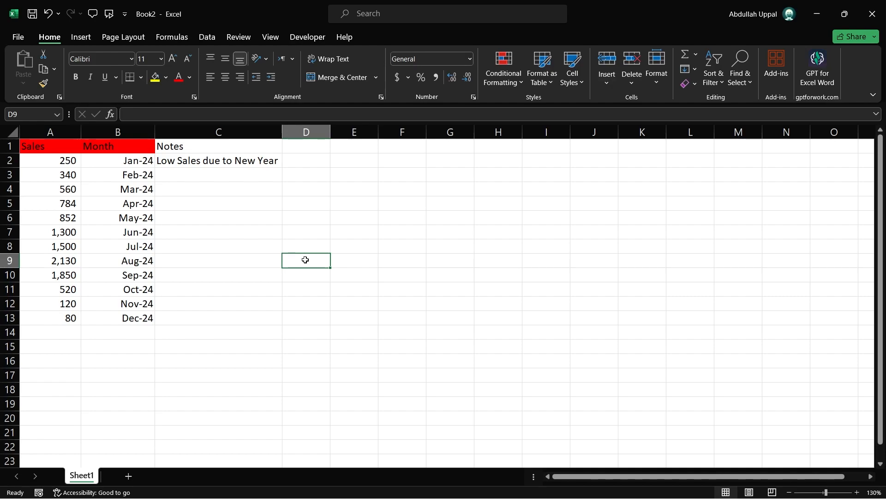
- Hide the Notes column C
click(217, 133)
right_click(217, 133)
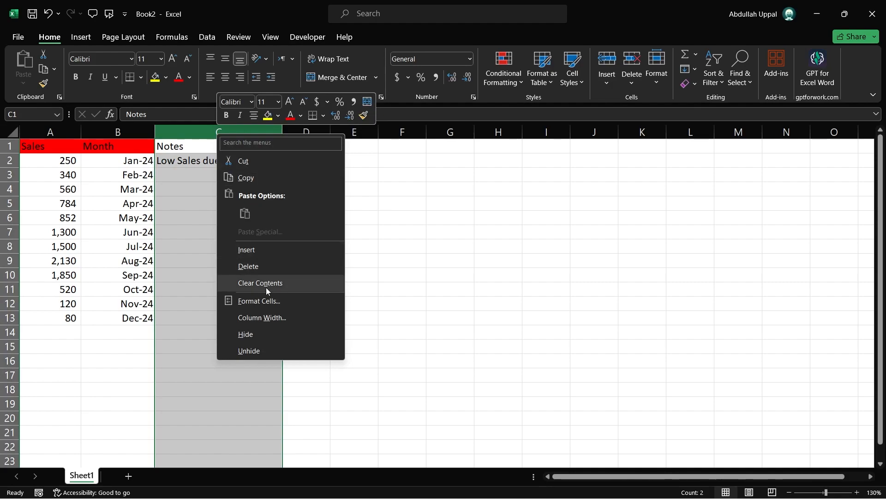
click(263, 332)
click(257, 305)
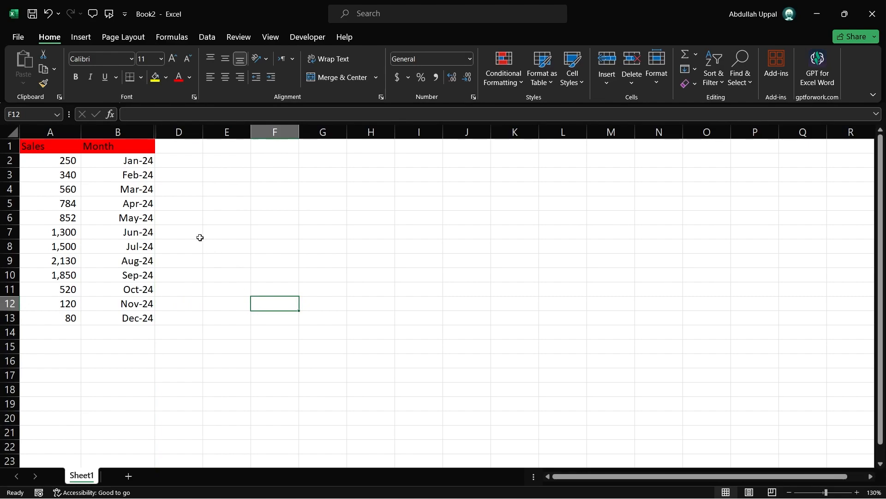
- Unhide the hidden column C between columns B and D
drag(119, 132, 172, 132)
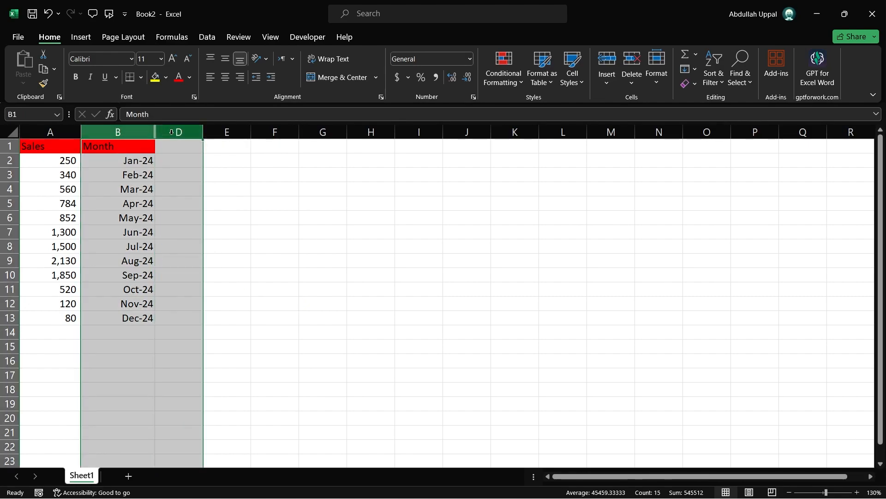
right_click(171, 132)
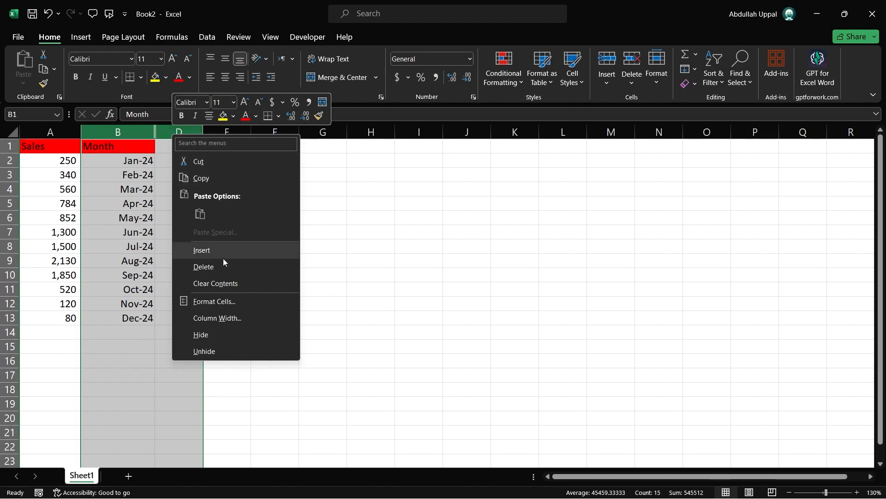
click(222, 350)
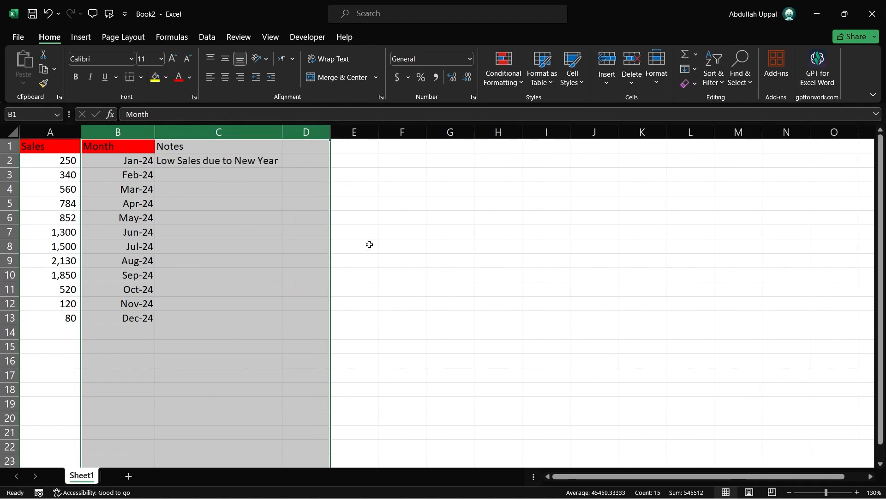
click(381, 241)
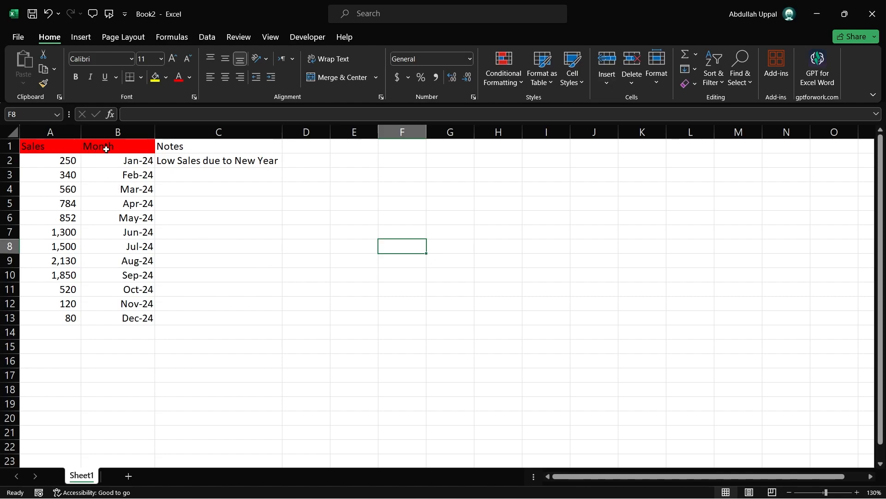
- Move the Month column in front of the Sales column so that Month is in A and Sales in B
click(111, 132)
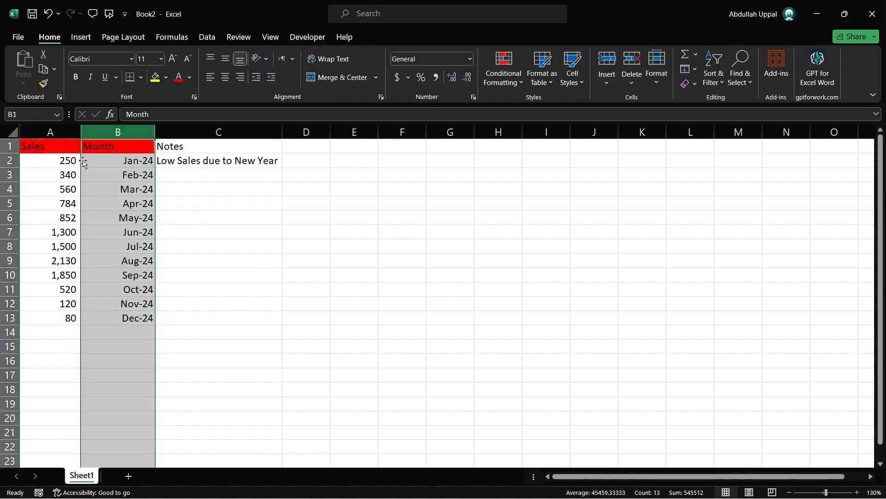
drag(81, 161, 23, 163)
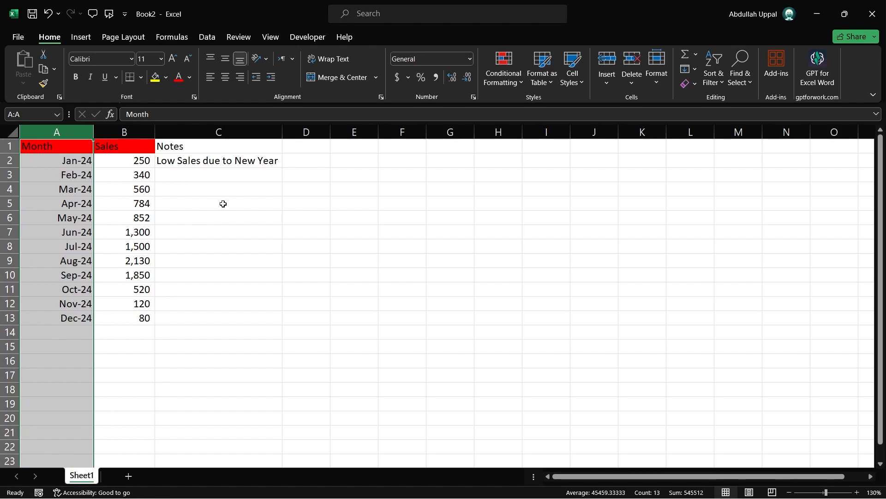
click(226, 221)
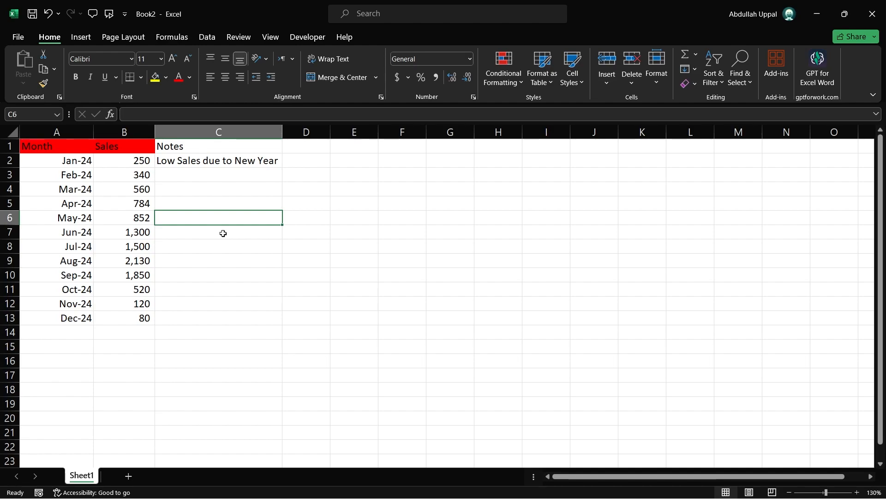
- Narrow column C and autofit it to its note text; autofit column B and widen it slightly beyond the sales values
drag(283, 133, 257, 133)
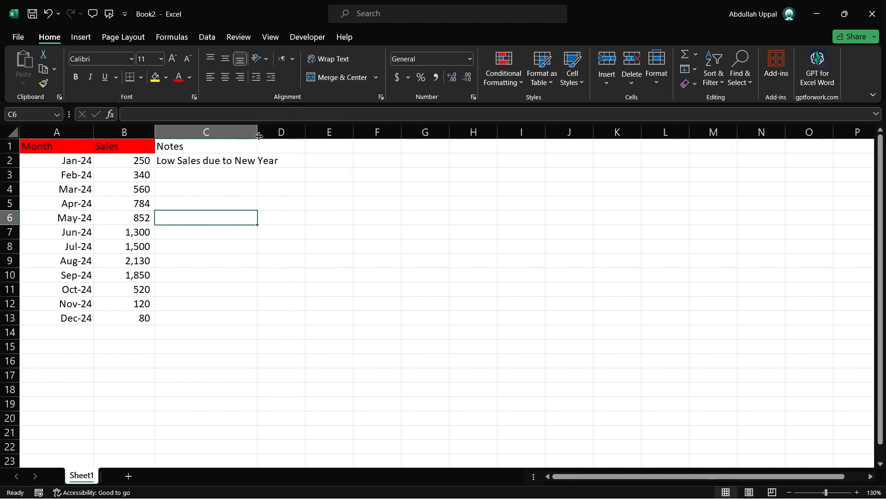
double_click(258, 134)
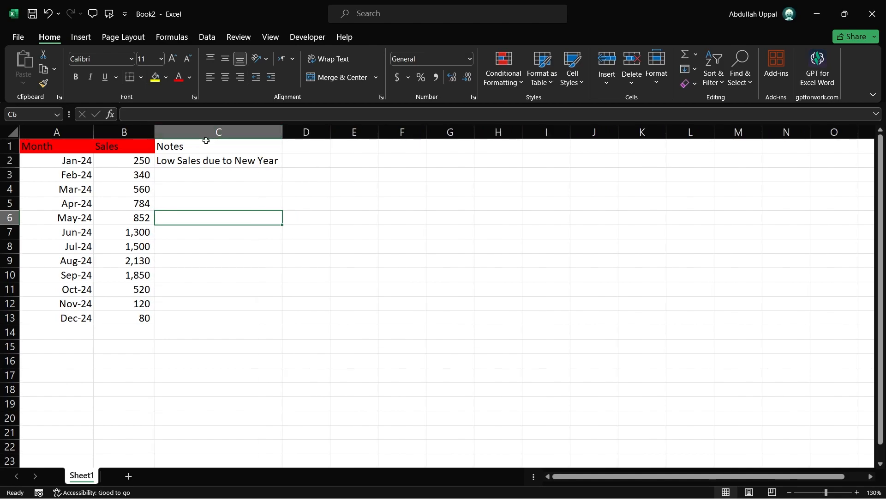
double_click(155, 133)
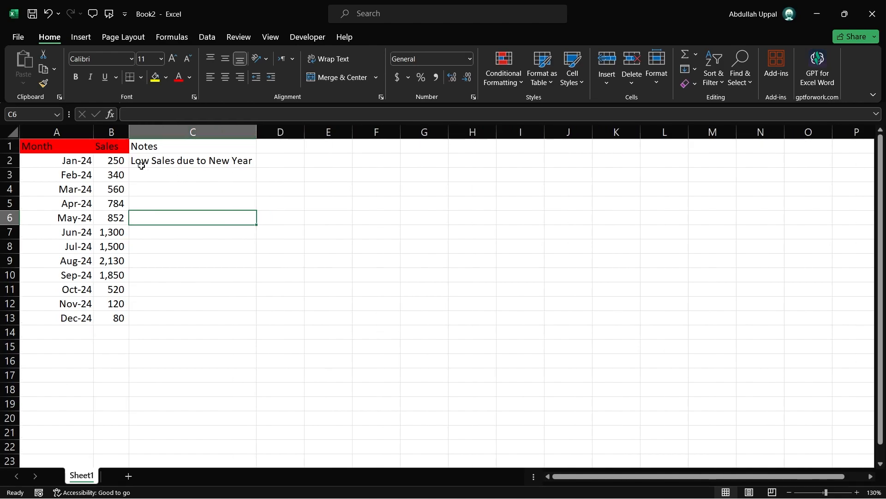
drag(129, 134, 154, 133)
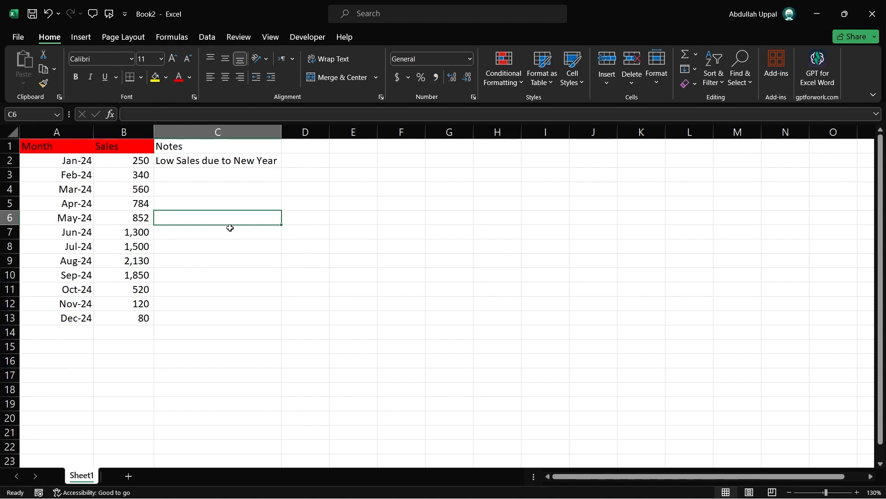
- Create a table with headers from the Month and Sales data in A1:B13
drag(60, 151, 113, 150)
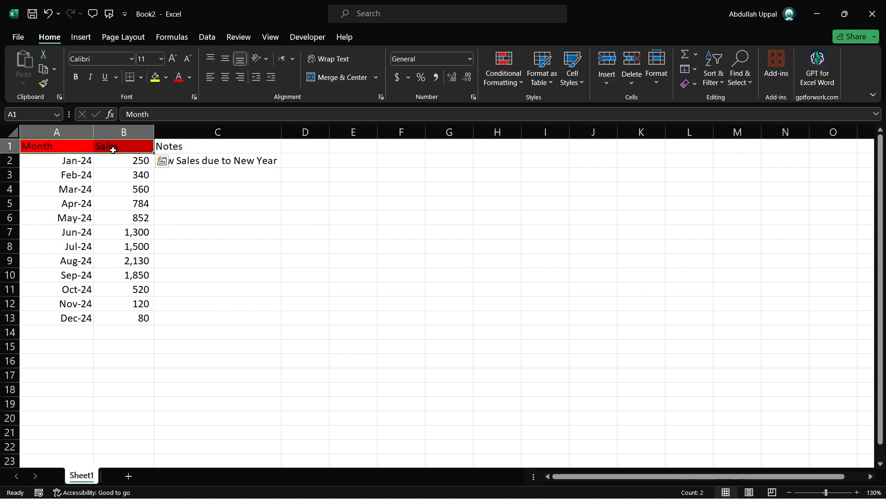
click(239, 243)
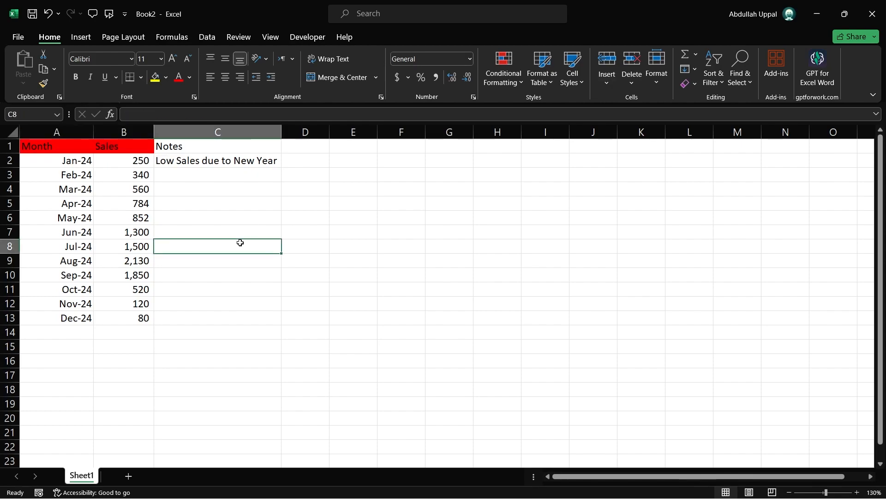
click(82, 37)
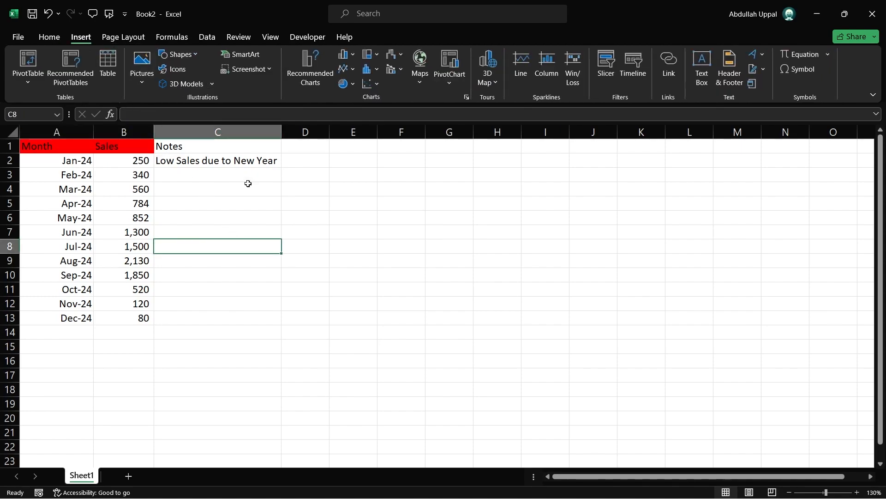
click(107, 64)
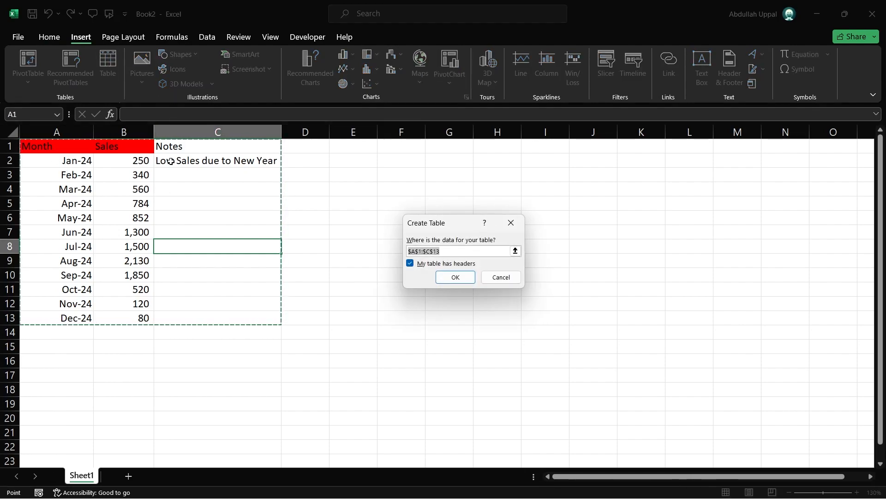
drag(80, 148, 92, 318)
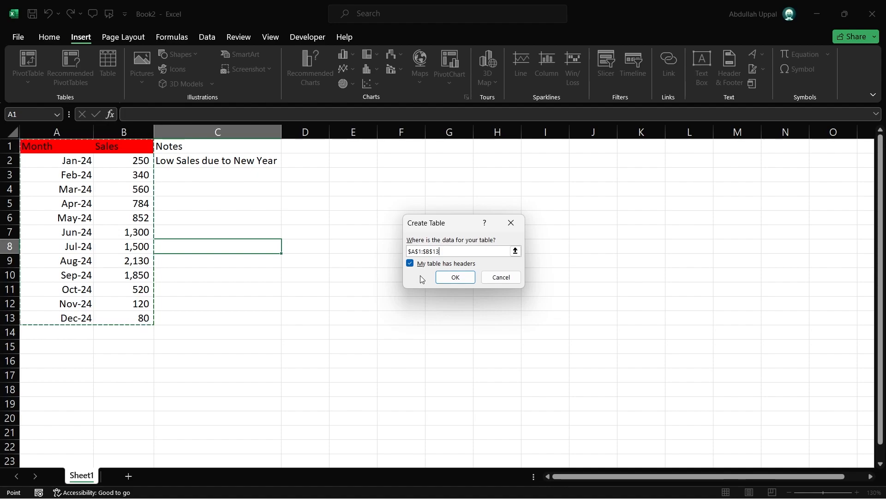
click(451, 277)
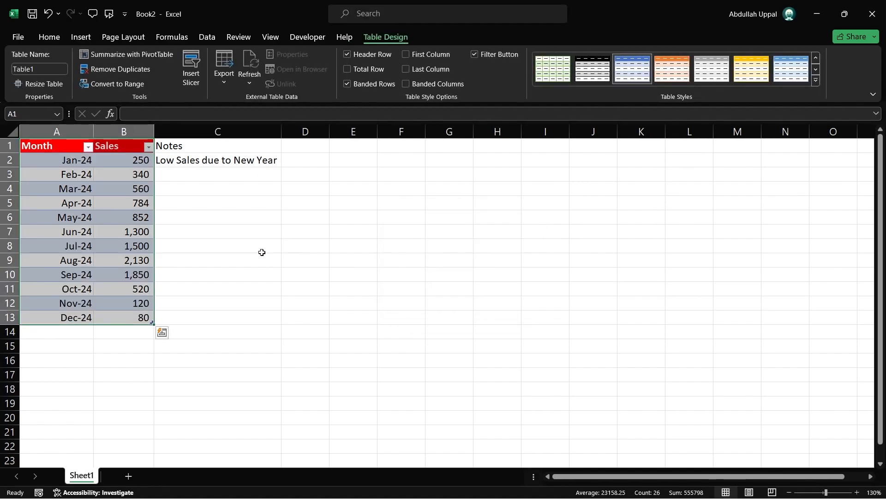
click(231, 304)
click(229, 333)
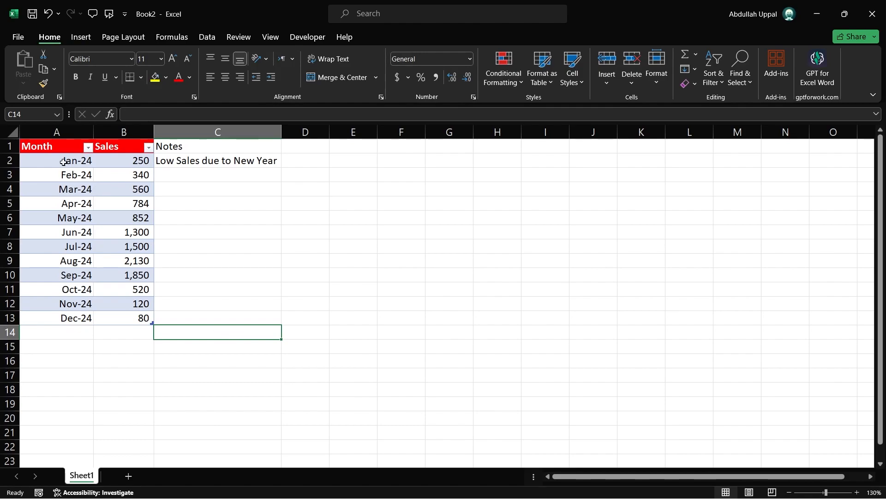
- Try the orange banded style on the Month and Sales table, then apply the yellow banded style
click(57, 146)
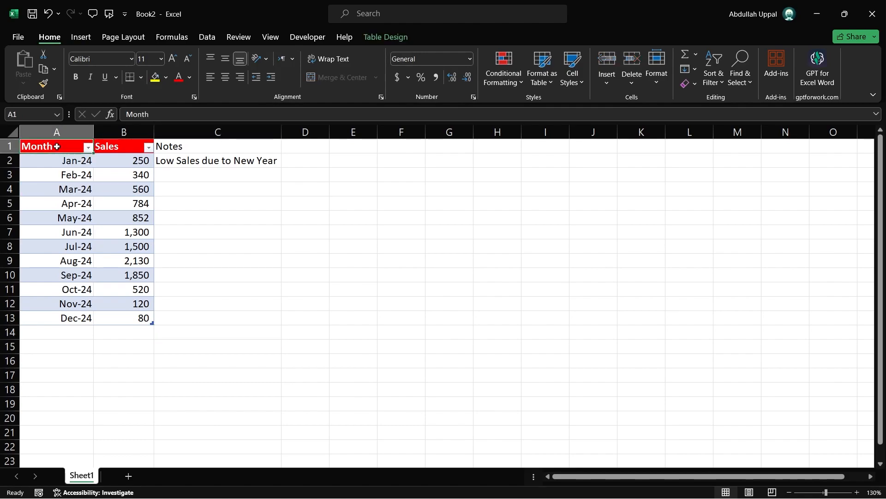
click(379, 37)
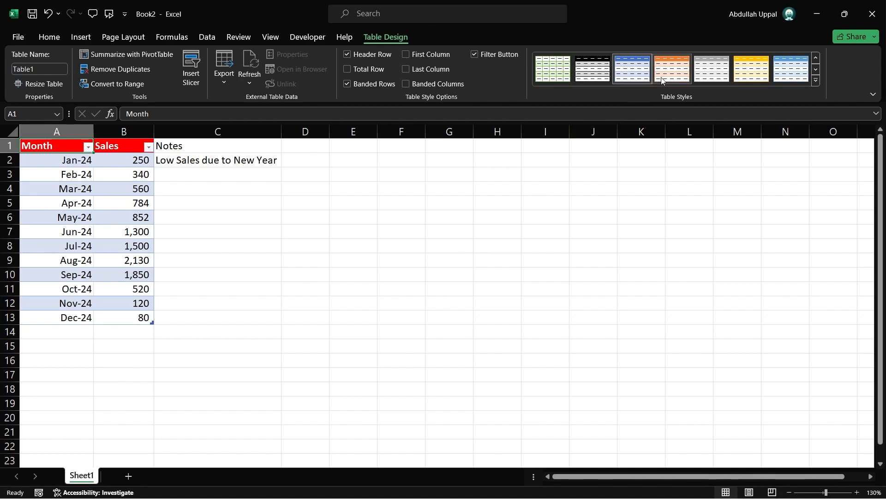
click(672, 69)
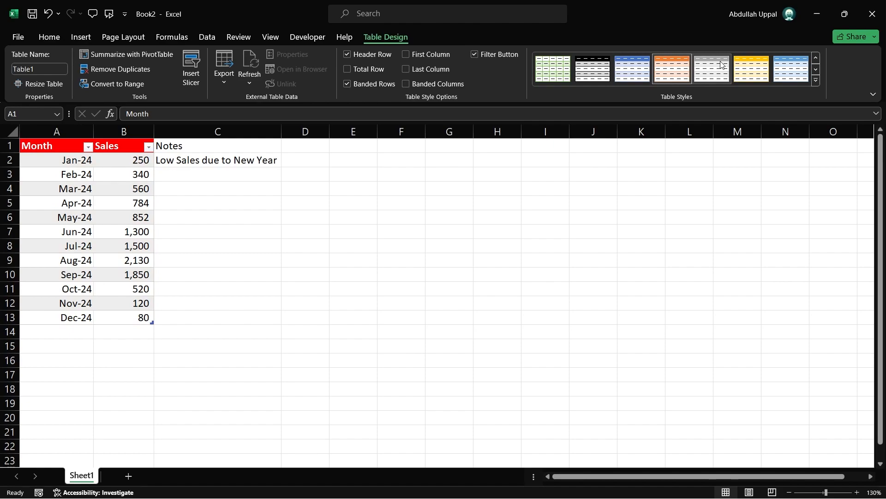
click(745, 65)
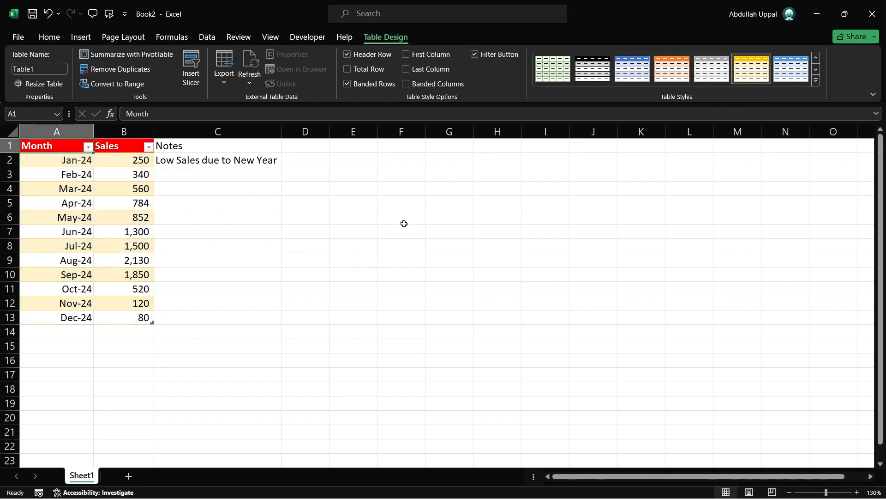
click(327, 295)
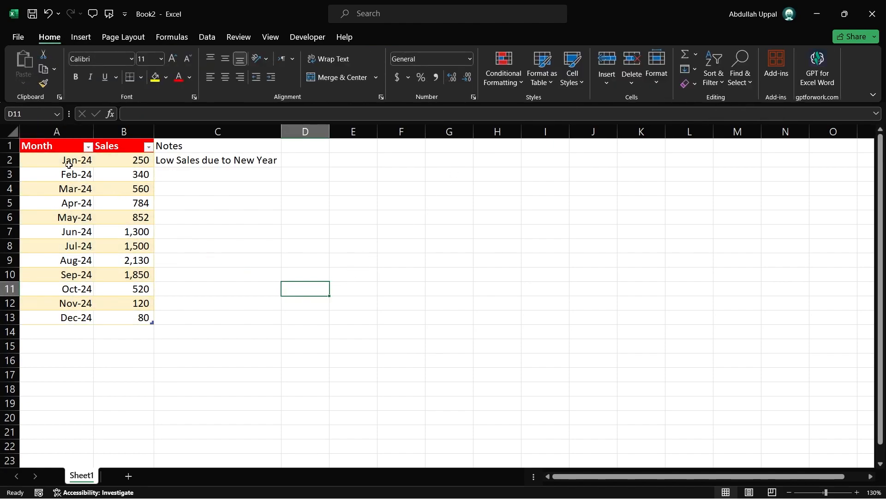
- Add a total row to the sales table and set its Month cell to Max
click(48, 151)
click(367, 38)
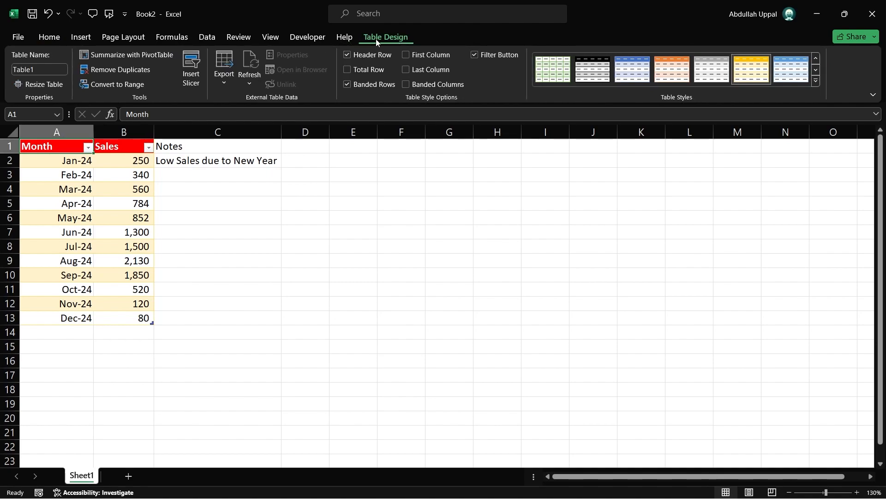
click(347, 70)
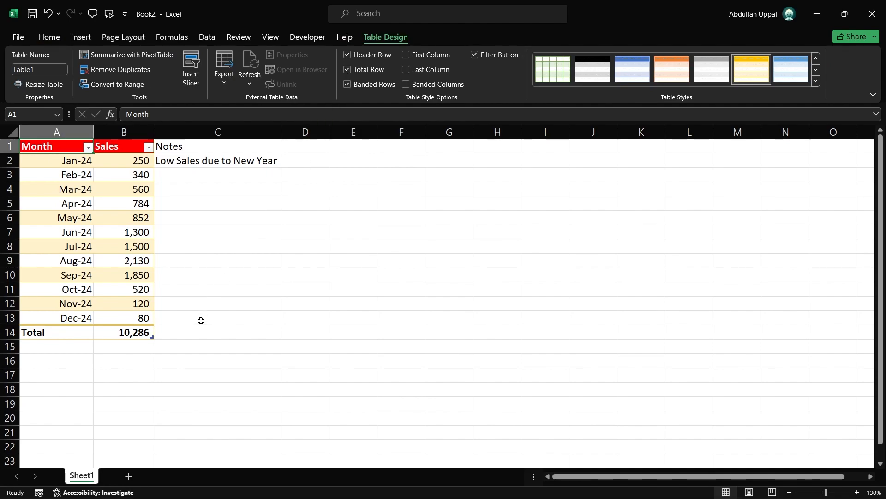
click(75, 336)
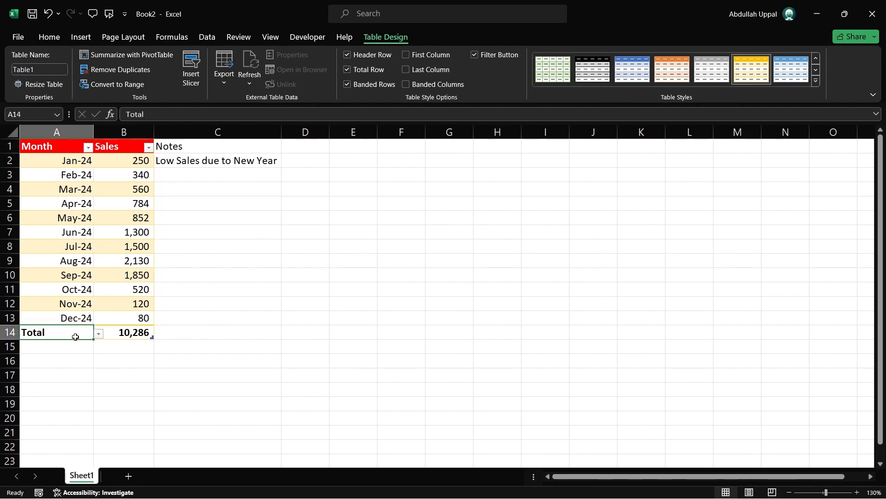
click(98, 333)
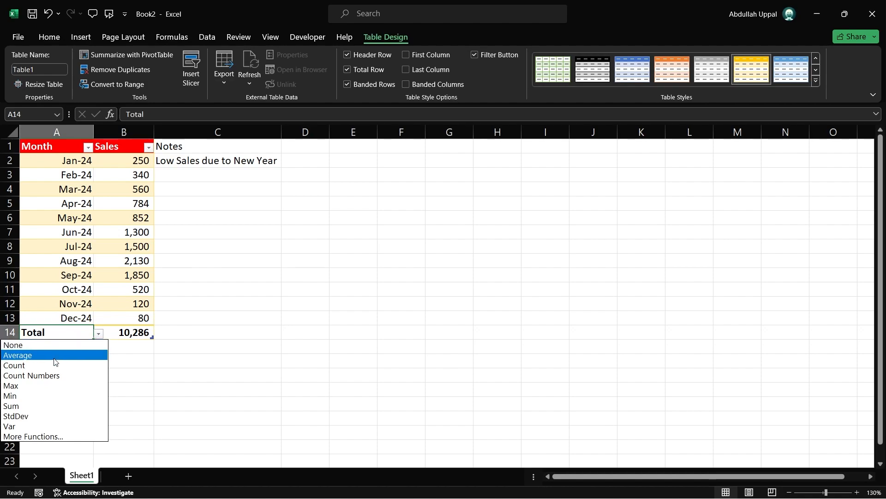
click(46, 386)
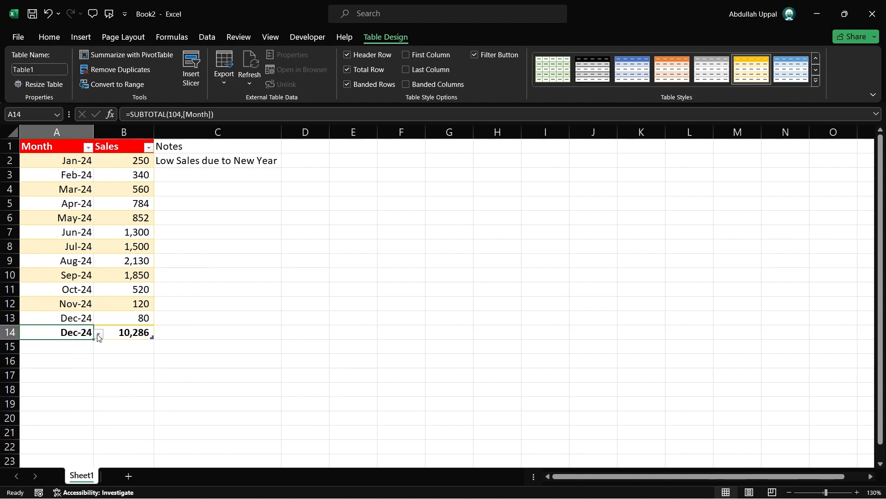
- Try Count Numbers and Average as the Sales summary in the total row, and remove that row
click(127, 331)
click(158, 336)
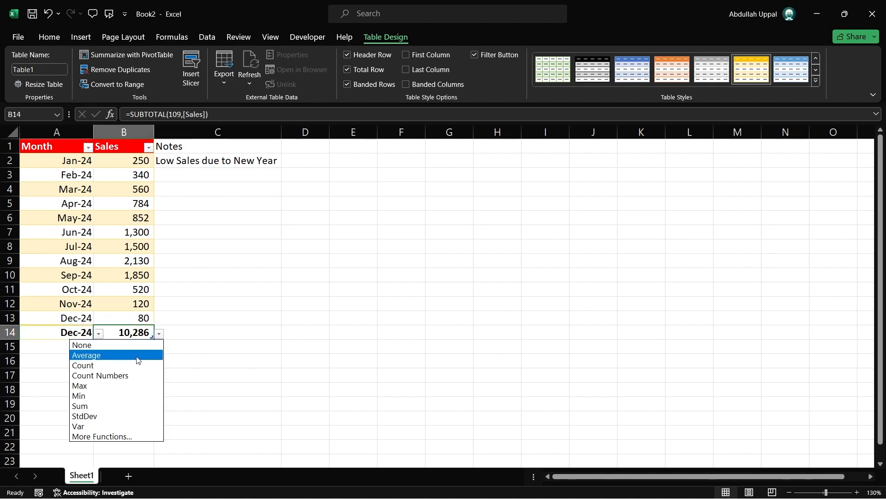
click(118, 373)
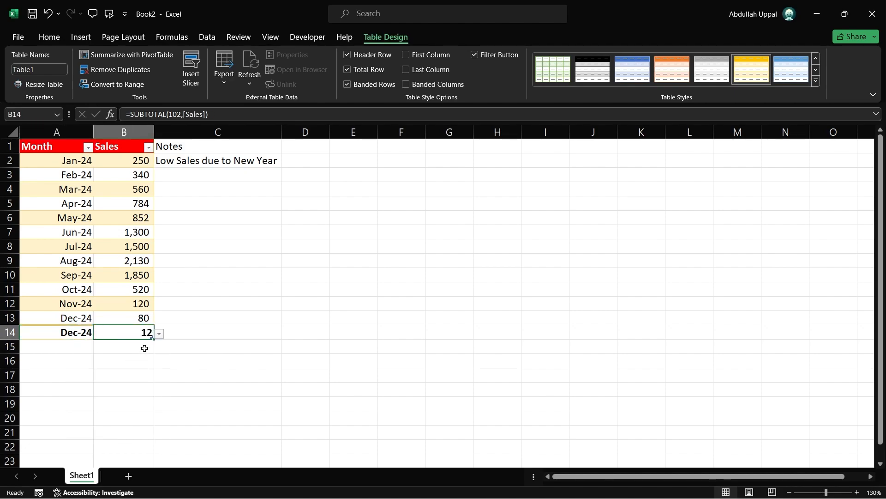
click(159, 334)
click(119, 355)
click(351, 70)
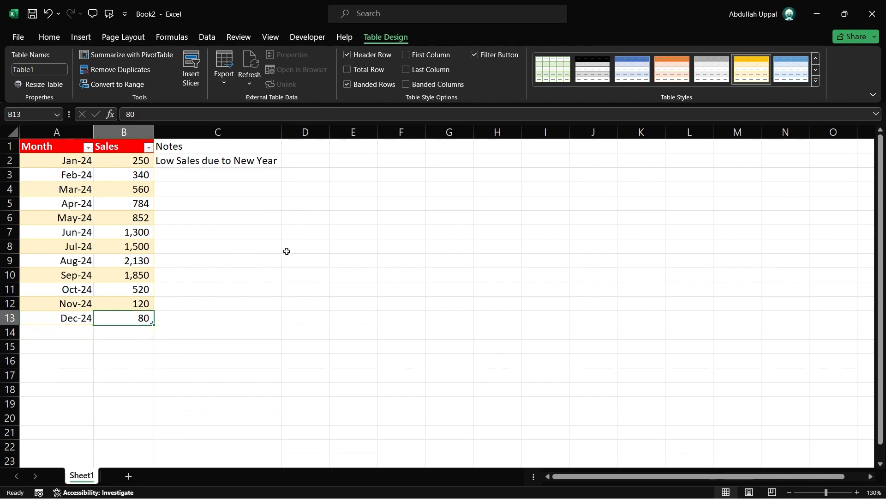
click(256, 305)
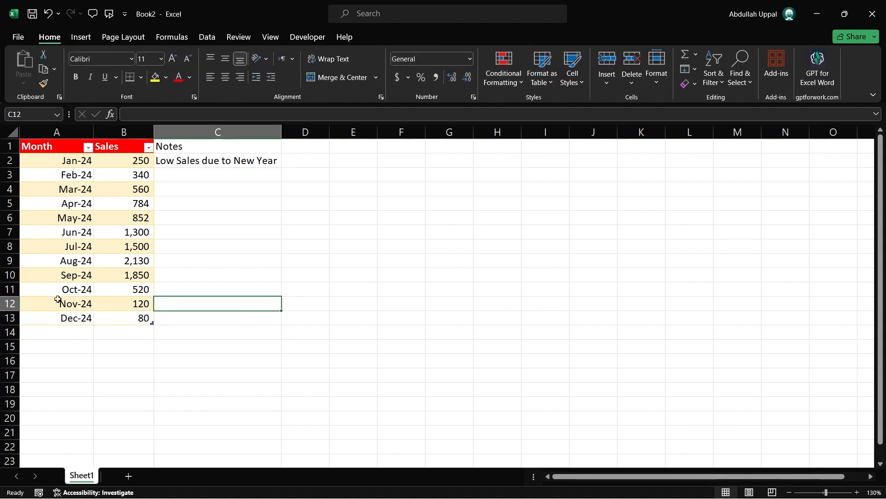
- Insert an empty row above the Sep-24 row, at row 10
click(13, 282)
click(13, 277)
right_click(13, 280)
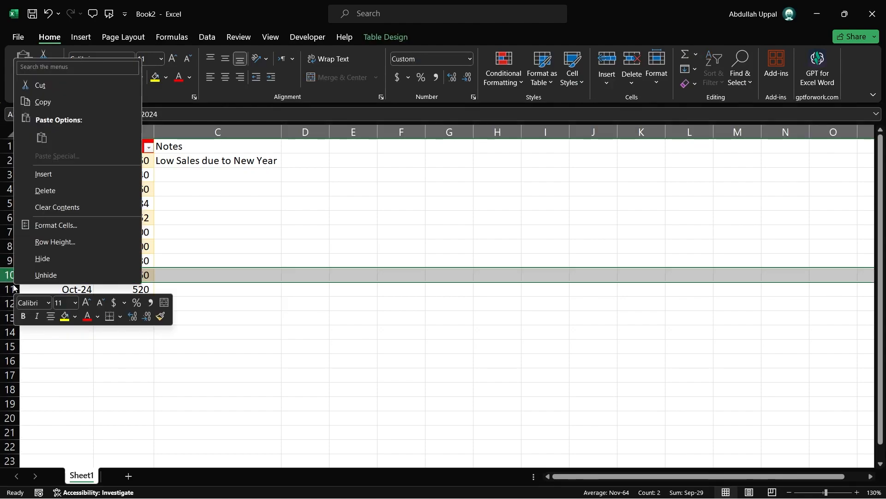
click(52, 173)
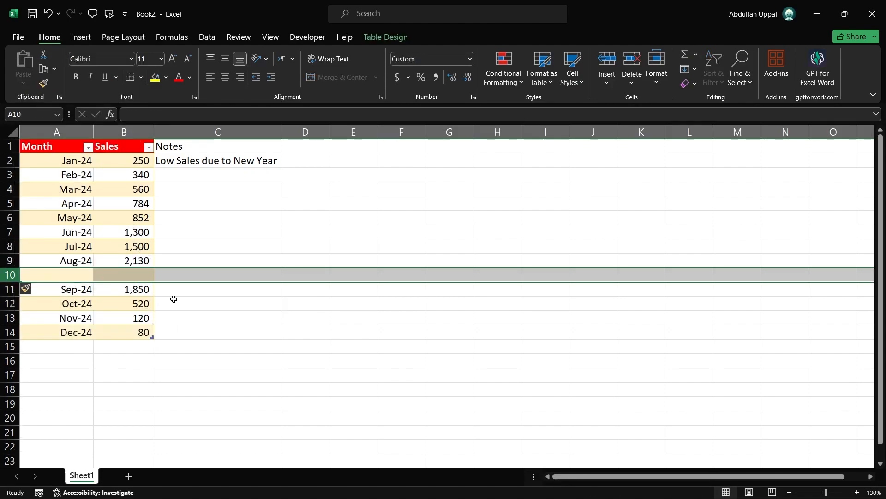
click(197, 328)
click(254, 390)
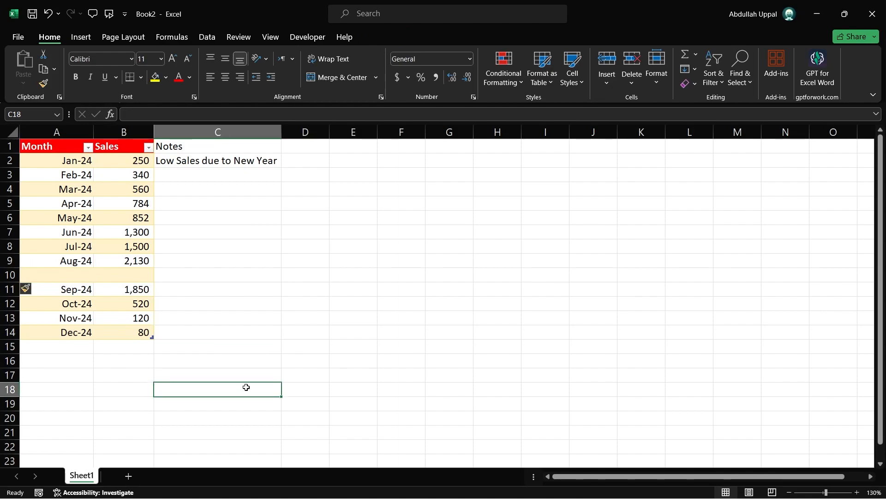
click(311, 293)
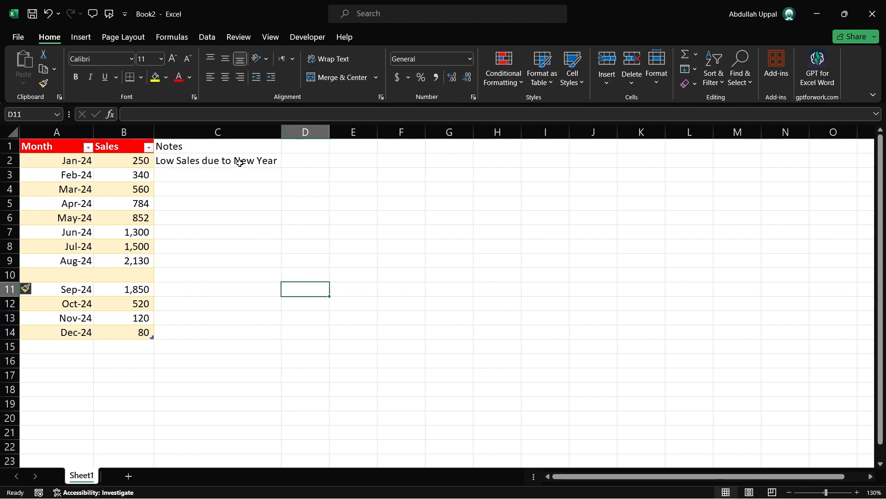
click(519, 82)
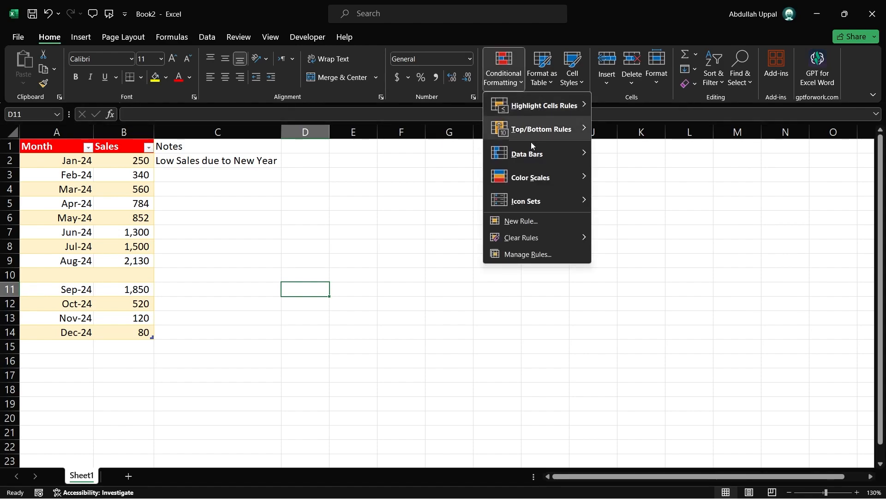
mouse_move(530, 181)
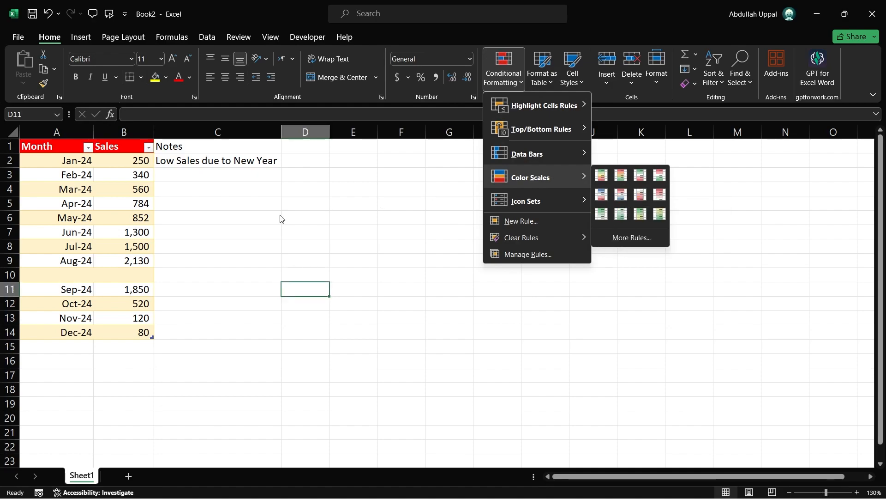
click(327, 212)
- Apply the Green - Yellow - Red Color Scale conditional formatting to the Sales values in B2:B14
drag(113, 161, 115, 332)
click(498, 70)
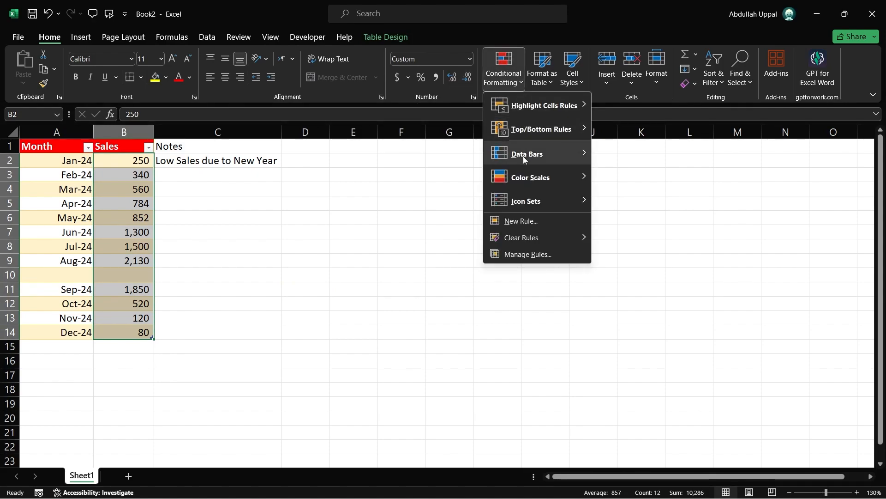
mouse_move(536, 177)
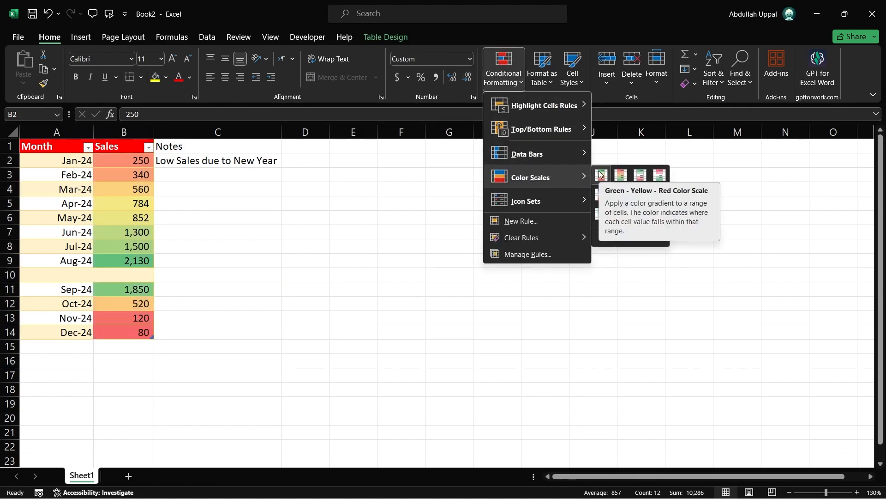
click(599, 174)
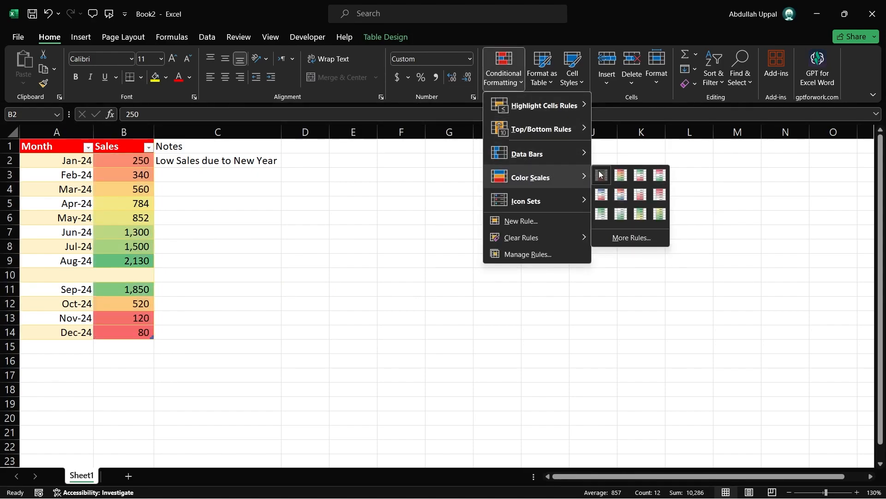
click(264, 274)
click(302, 359)
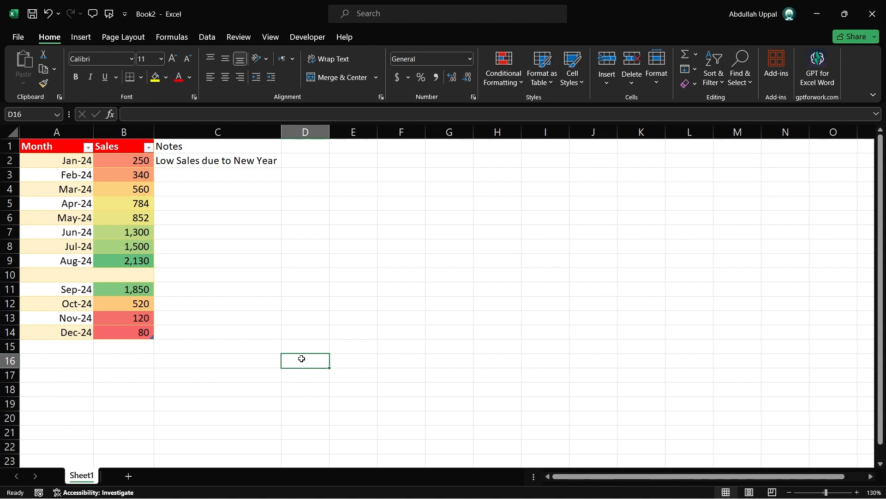
click(519, 82)
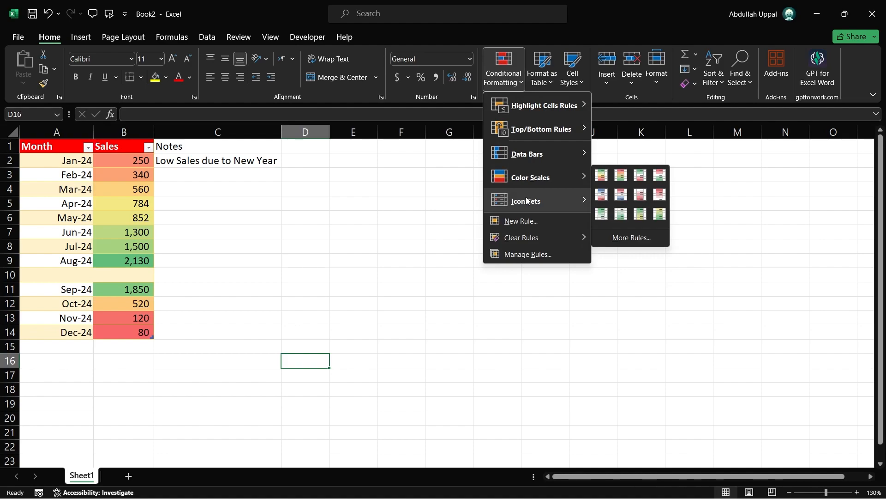
mouse_move(524, 211)
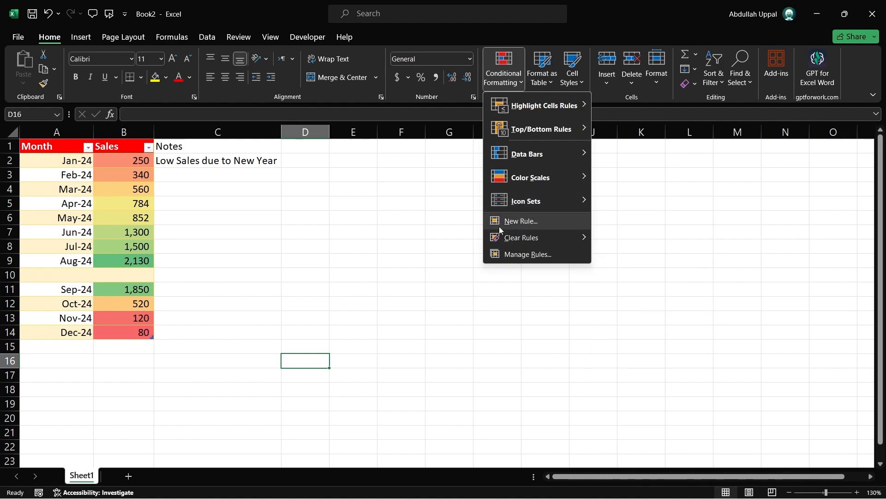
click(245, 298)
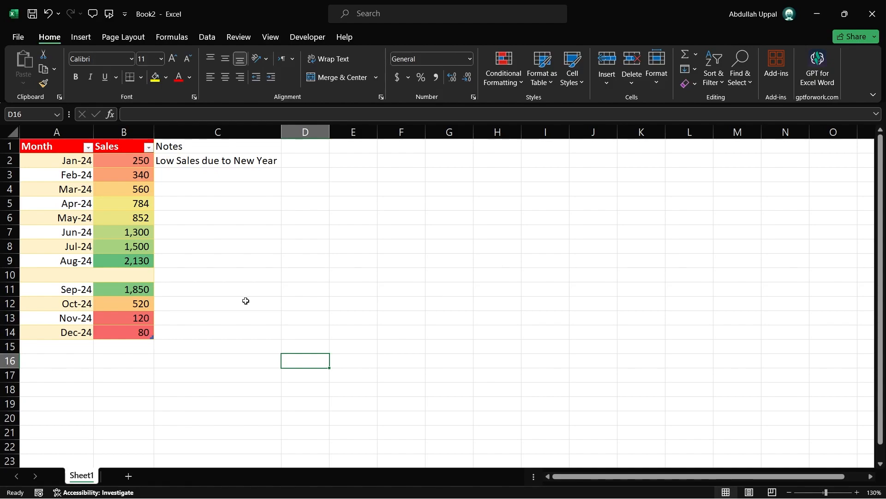
drag(112, 163, 134, 331)
click(217, 284)
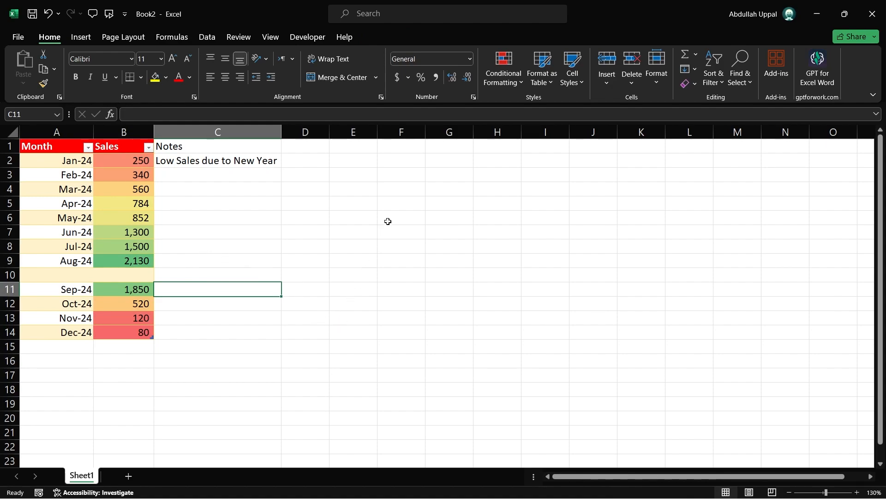
- Enter the label "1st Quarter Sales" in F5 and widen column F to fit it
click(395, 202)
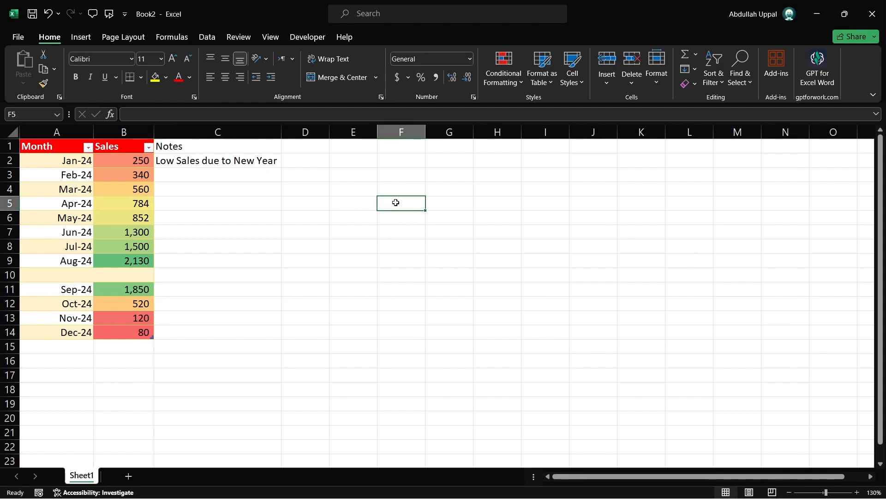
text(1st Quarter Sales)
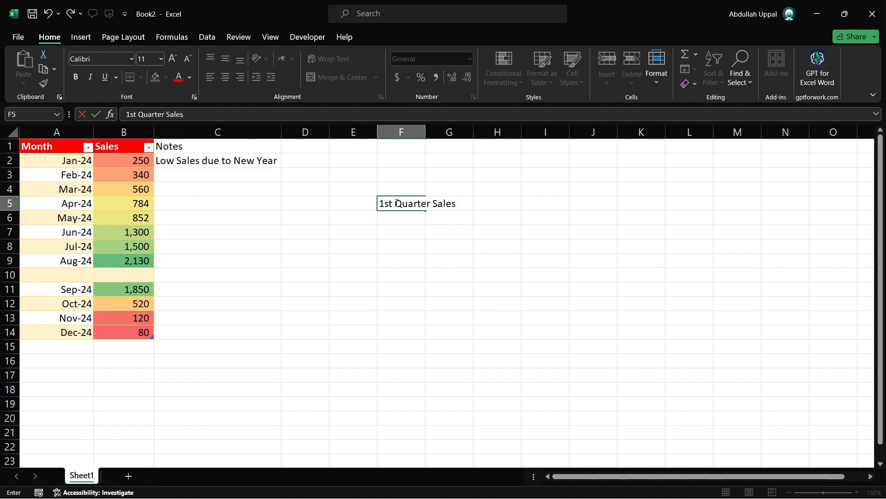
click(427, 132)
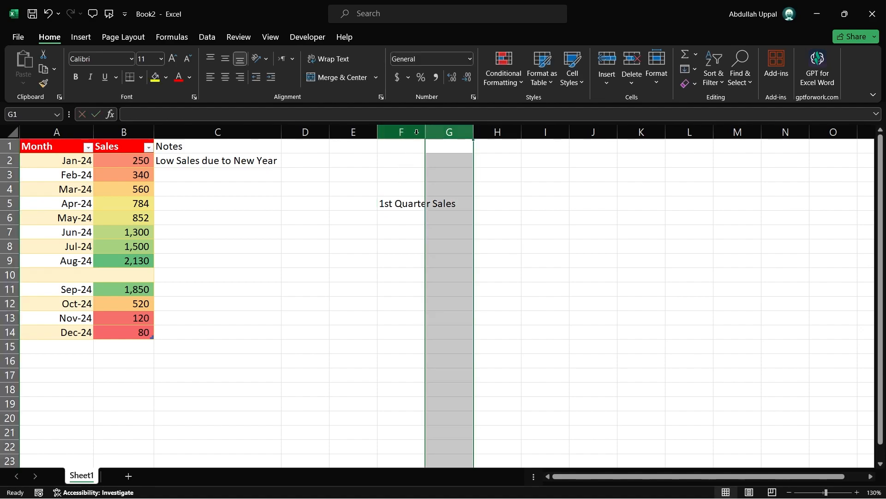
click(416, 132)
drag(426, 132, 463, 133)
- Add up the January to March sales in G5 with the formula =B2+B3+B4
click(482, 204)
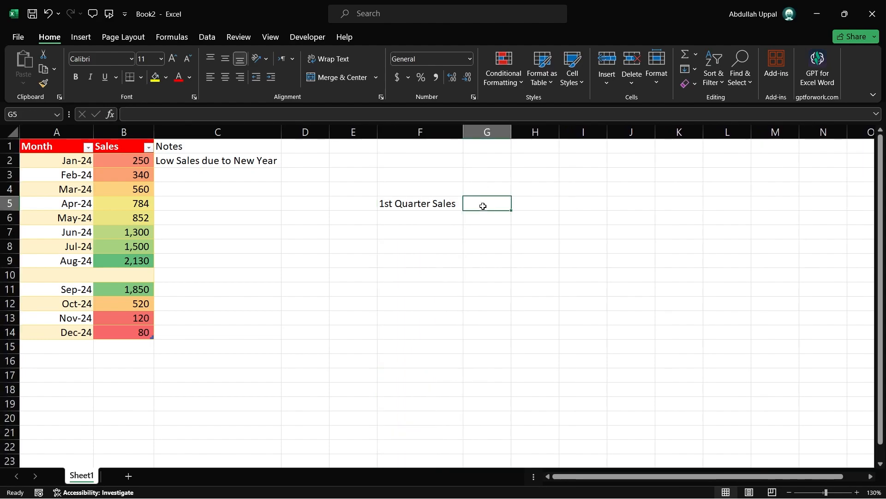
text(=)
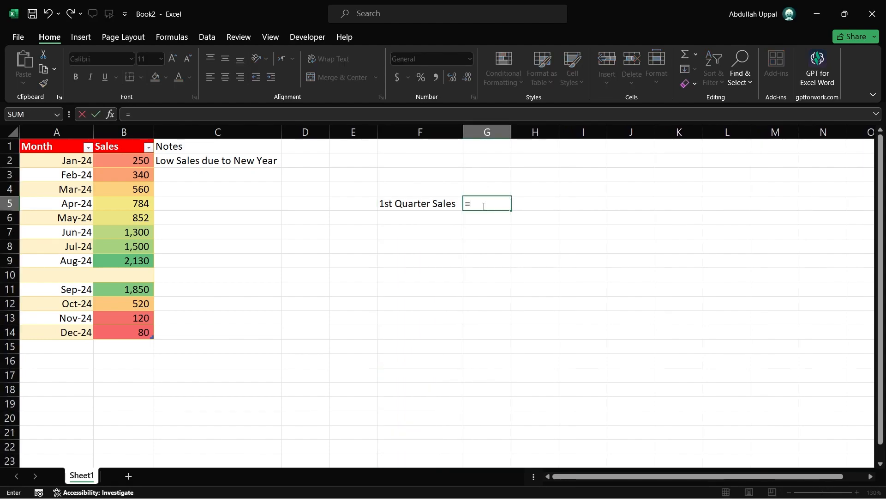
click(131, 159)
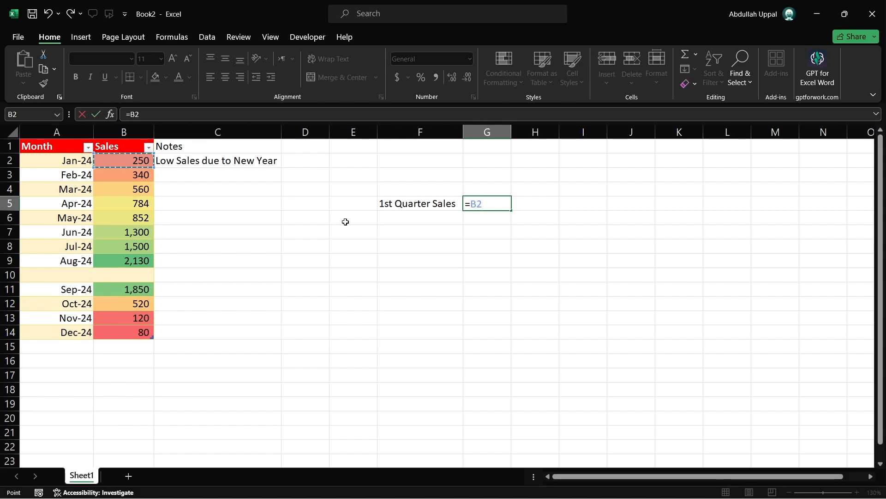
text(+)
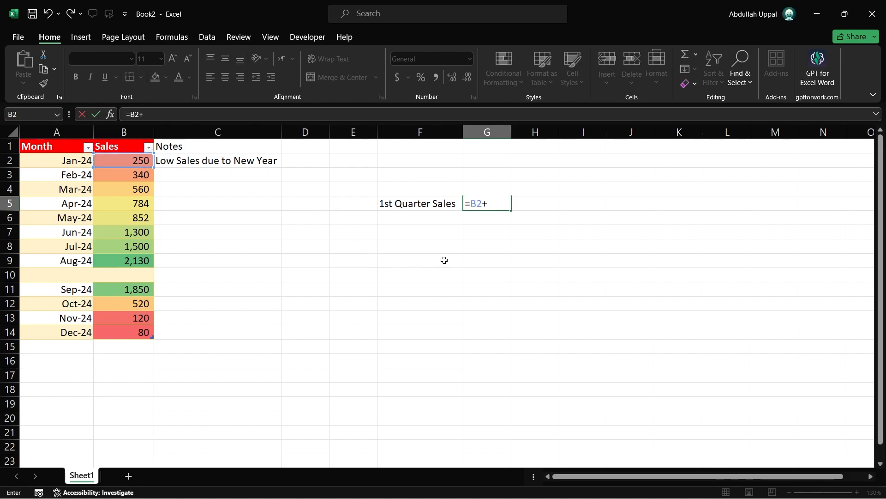
click(136, 178)
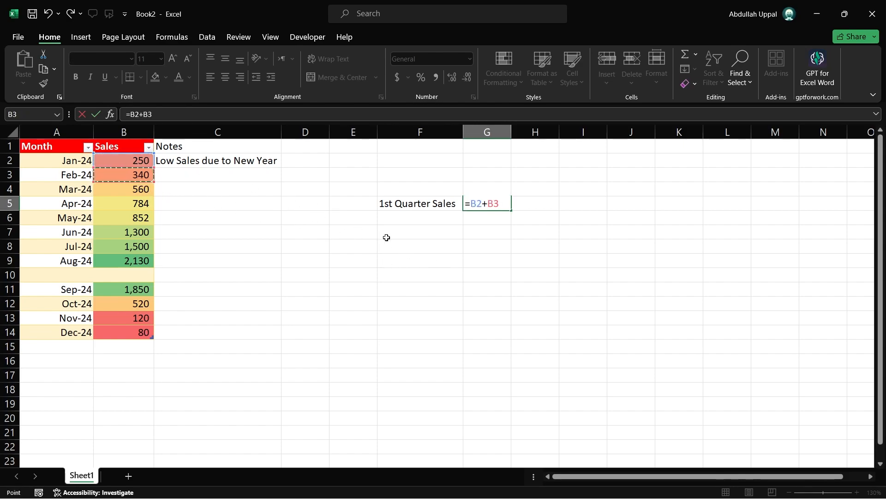
text(+)
click(134, 188)
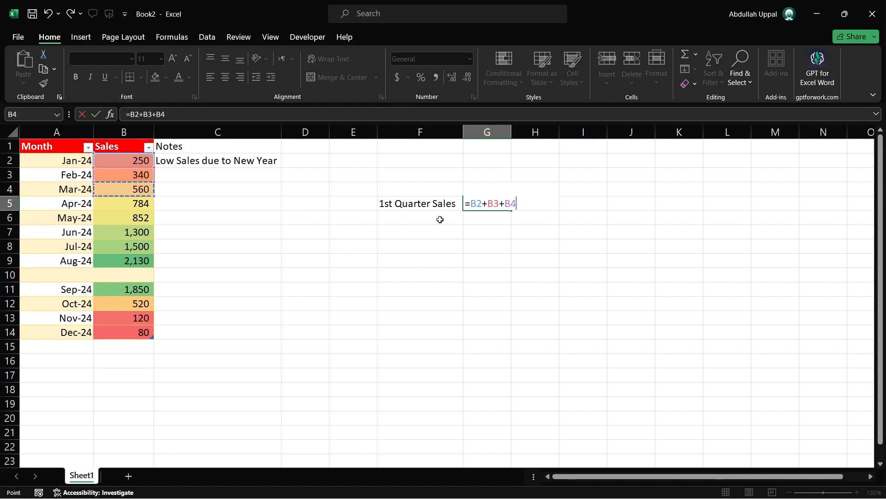
key(Return)
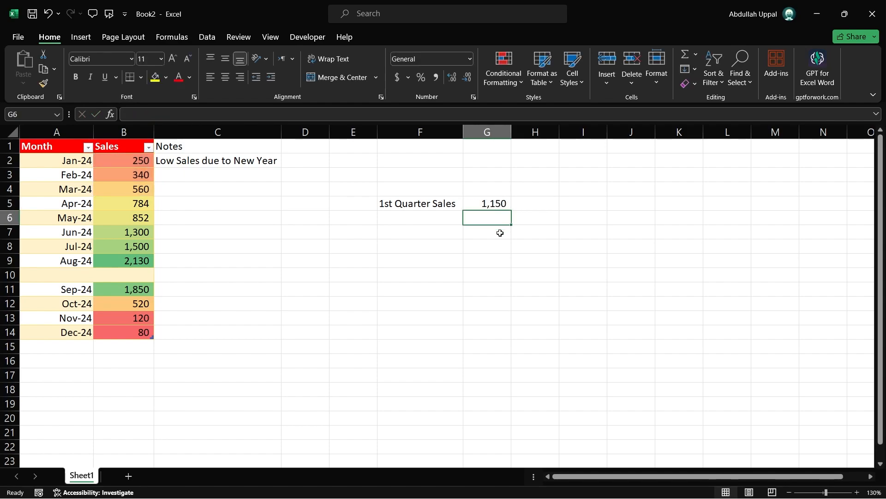
- Examine the addition formula behind the 1st Quarter Sales value in G5, undoing any accidental change to its cell references
click(492, 205)
drag(131, 114, 166, 114)
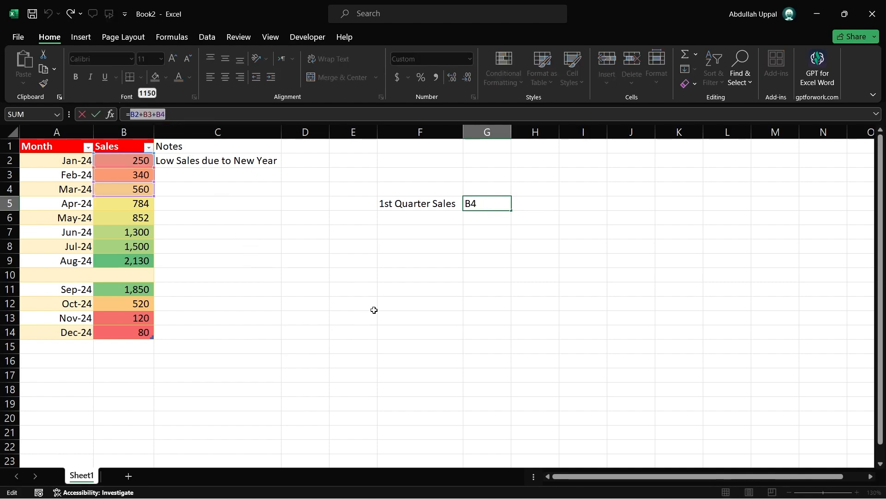
click(447, 236)
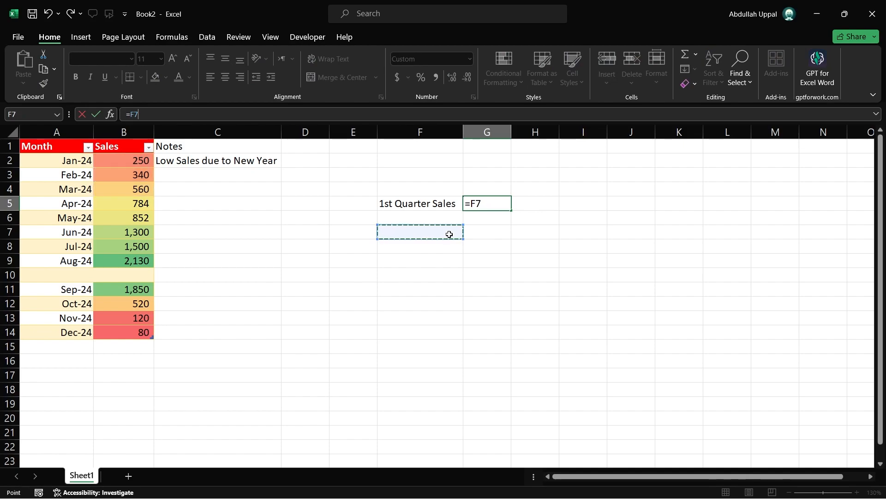
key(ctrl+z)
click(472, 244)
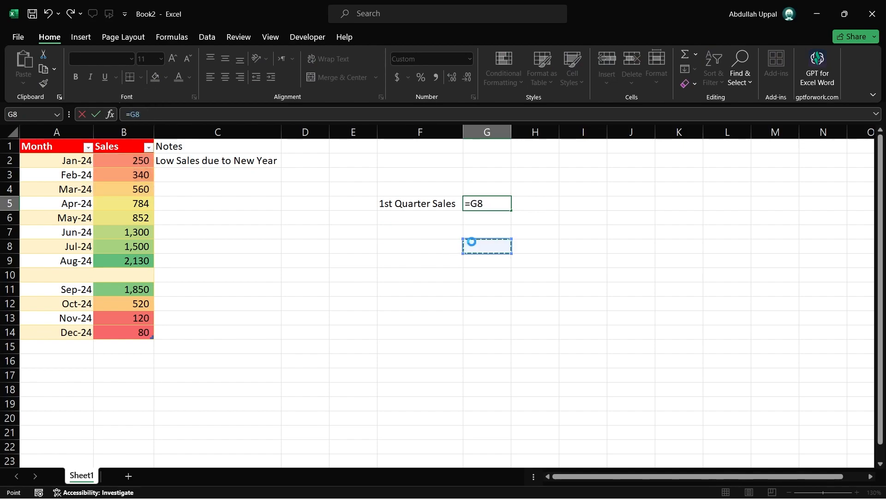
key(ctrl+z)
key(F2)
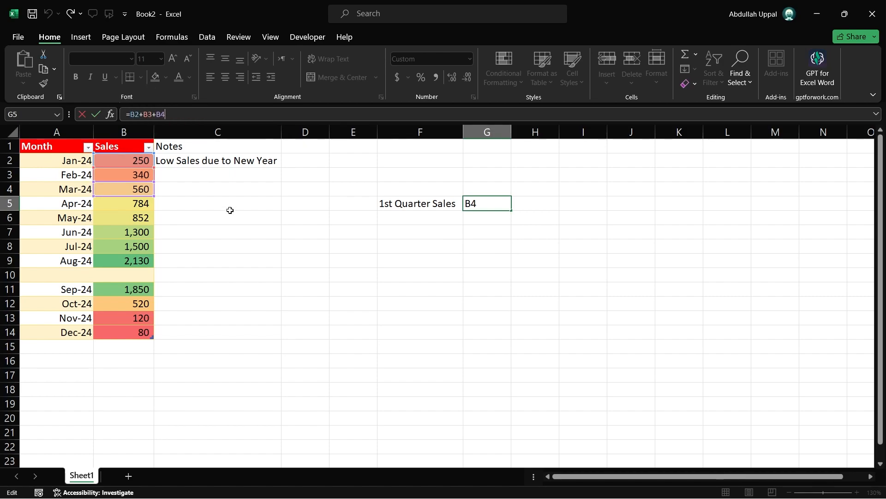
click(459, 242)
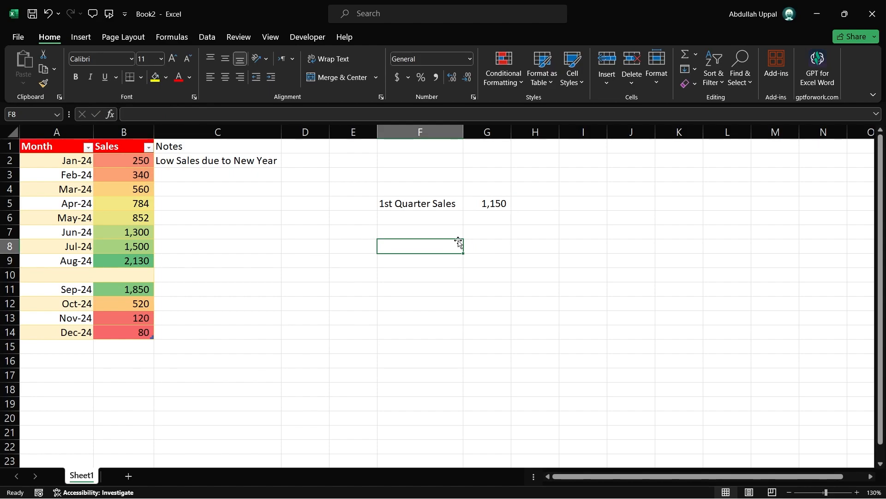
- Calculate the first-quarter sales in G6 with the function =SUM(B2:B4) and review the entered formula
click(484, 215)
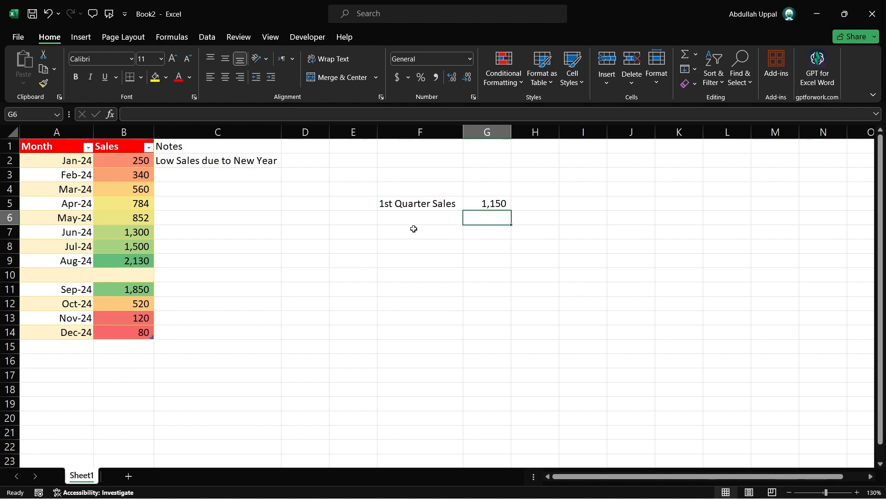
click(173, 37)
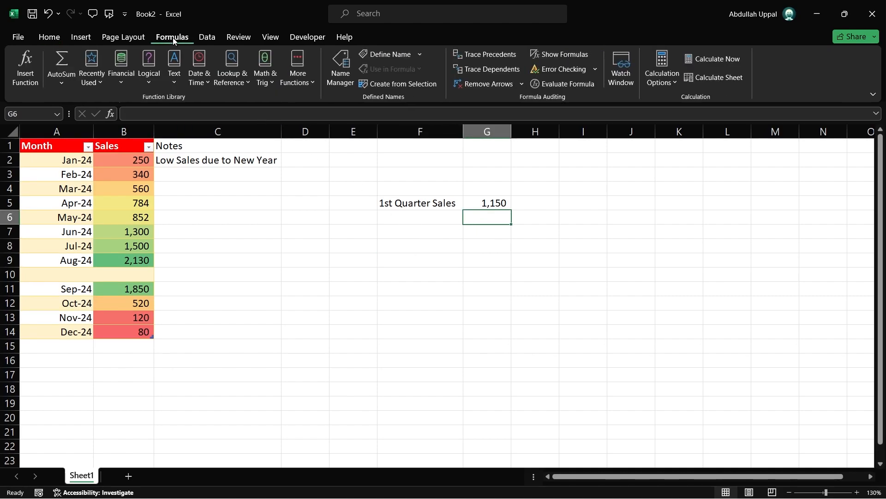
text(=)
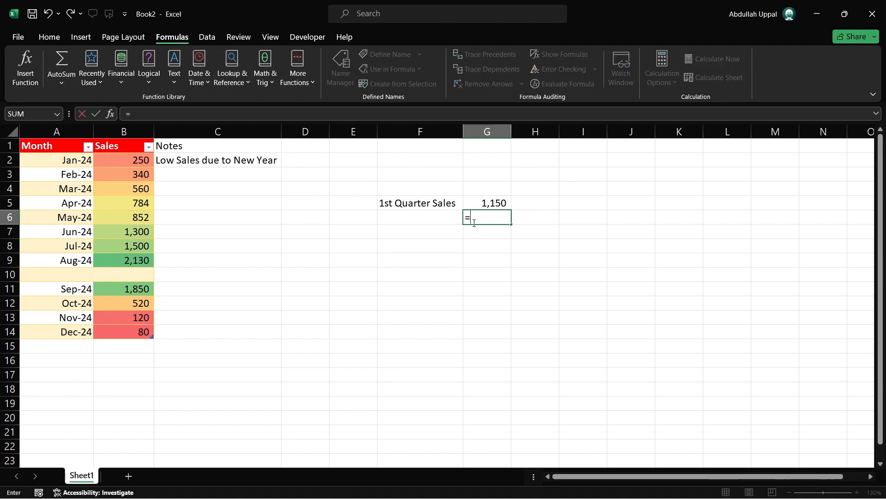
text(SUM)
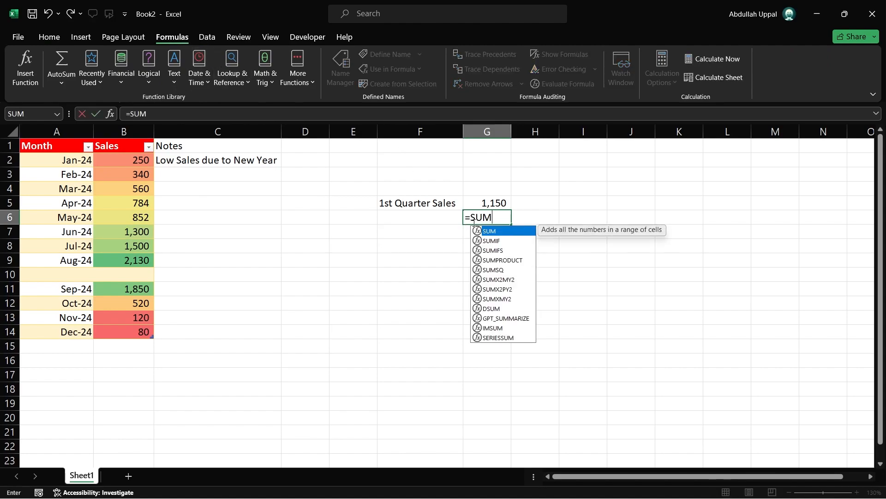
text((B2:)
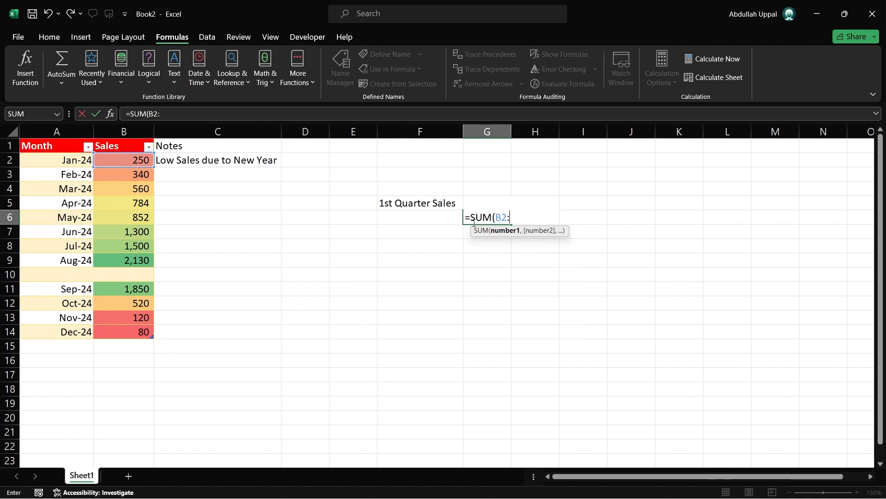
text(B4))
key(Return)
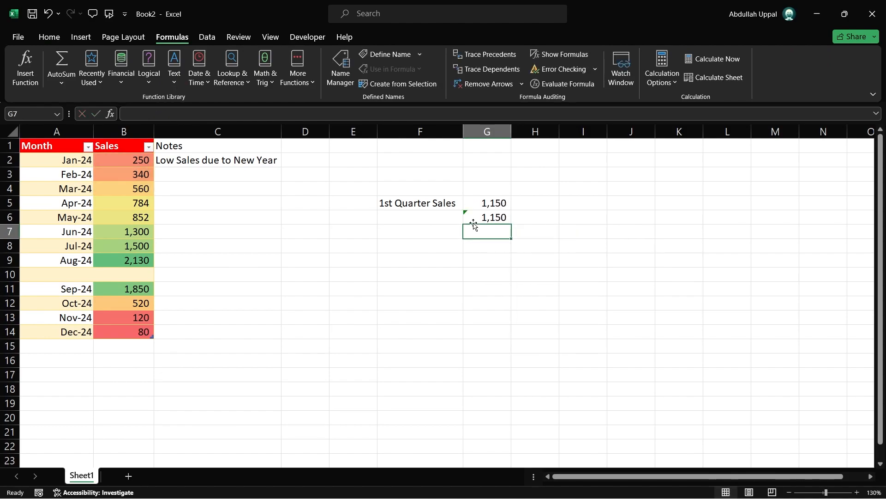
click(475, 220)
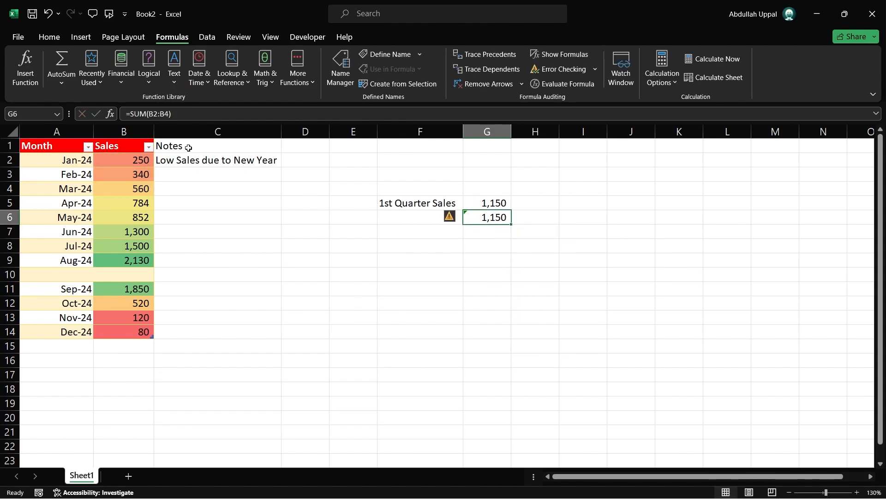
drag(126, 113, 180, 117)
click(180, 117)
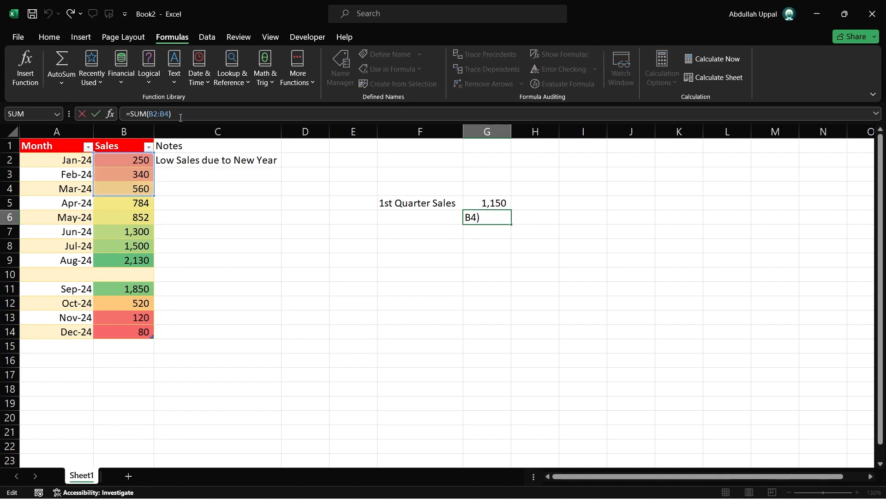
click(446, 255)
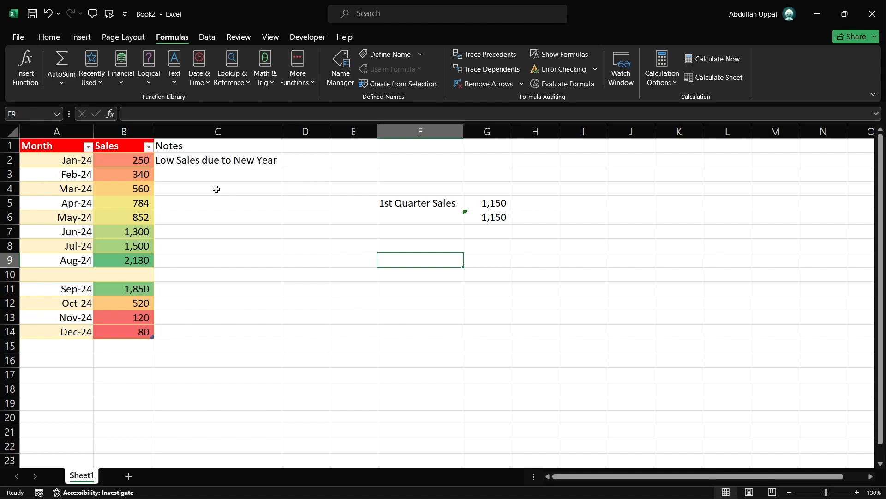
- Sort the sales table by the Sales column from largest to smallest
drag(55, 147, 122, 332)
click(227, 257)
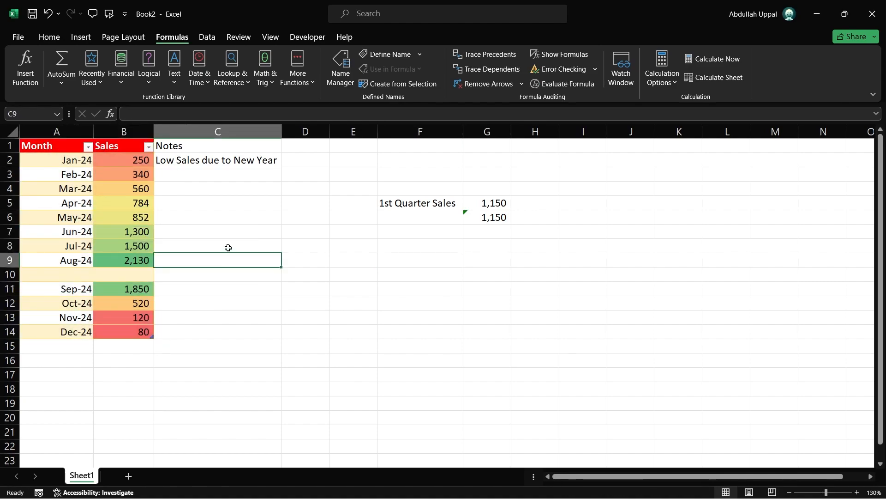
click(229, 245)
click(118, 145)
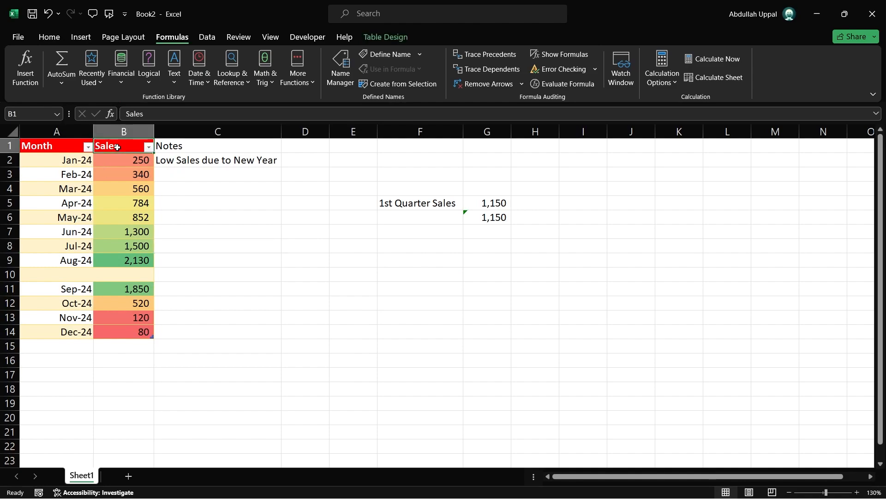
click(148, 147)
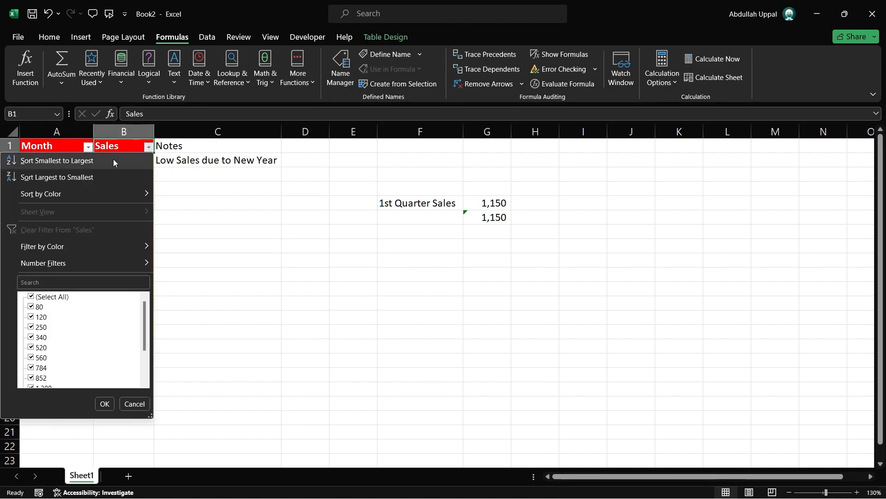
click(70, 180)
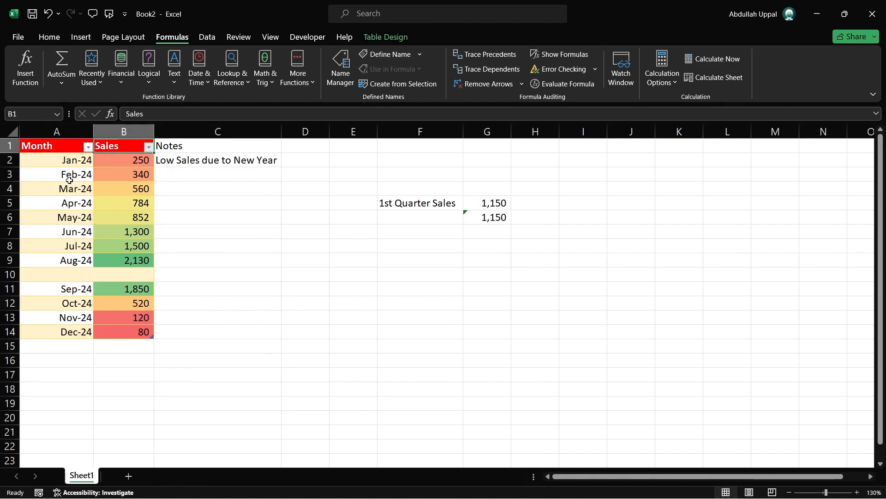
click(222, 230)
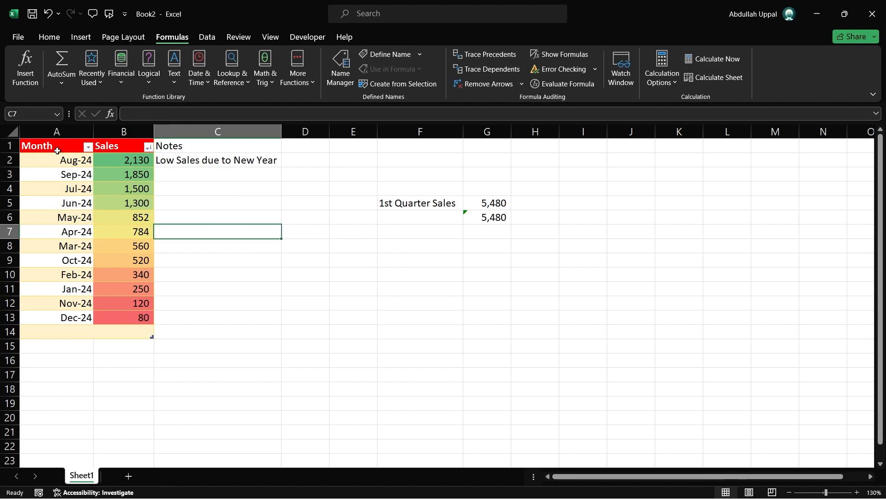
- Filter the Month column by clearing 2024 and keeping only January, February and March of that year
click(75, 141)
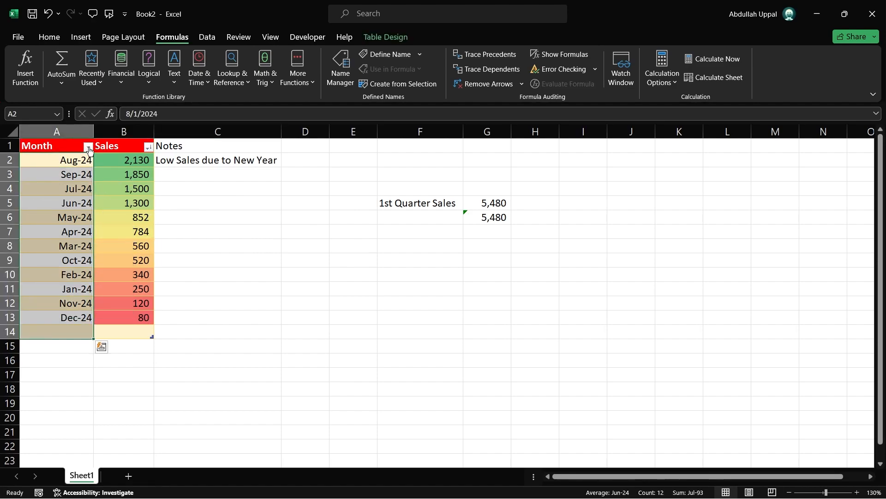
click(88, 146)
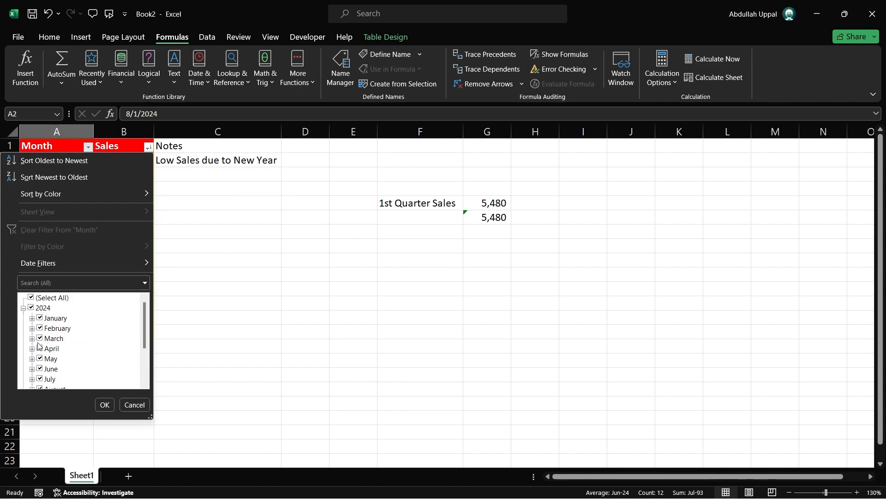
click(31, 308)
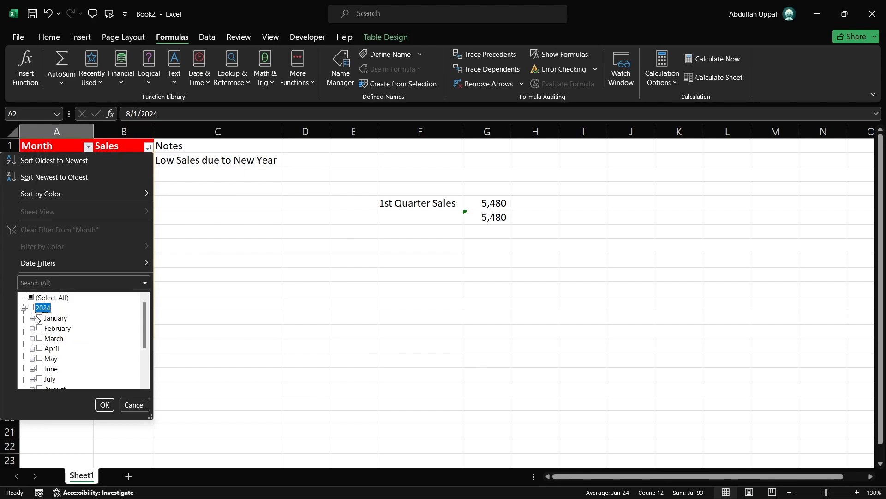
click(39, 317)
click(40, 327)
click(40, 338)
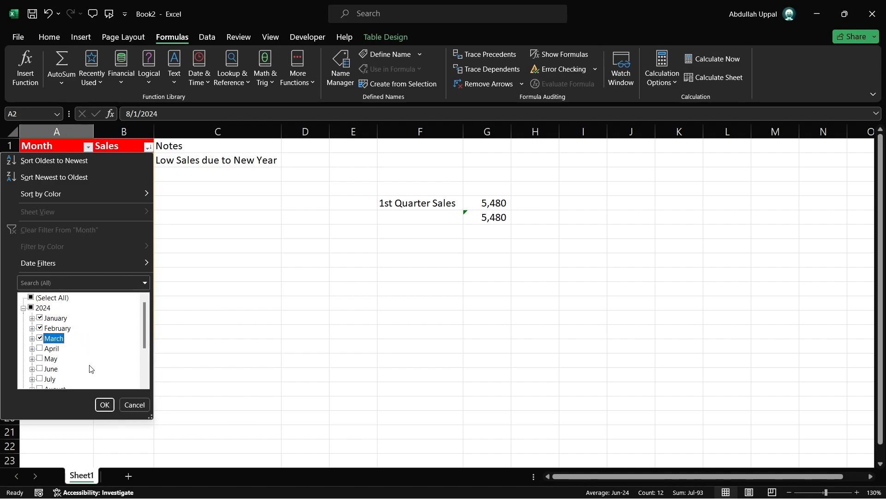
click(104, 404)
click(172, 319)
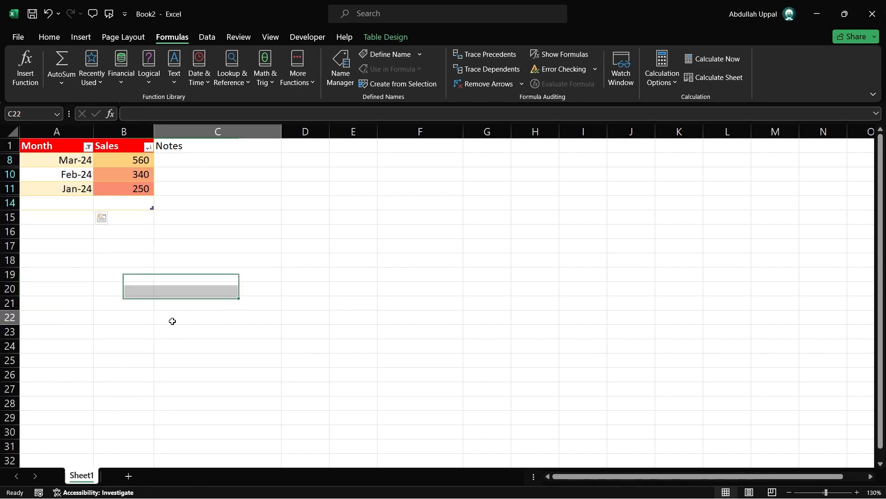
- Sort the filtered rows by Sales from smallest to largest, and reselect all 2024 months in the Month filter
click(148, 146)
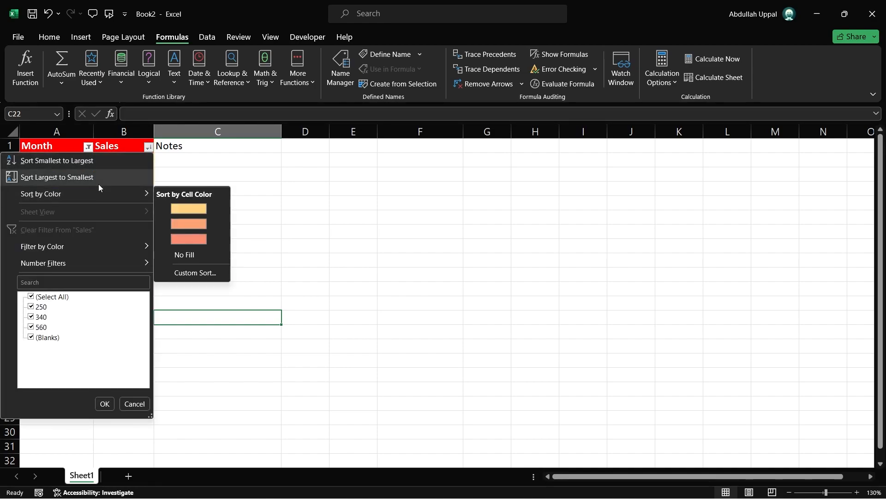
click(90, 164)
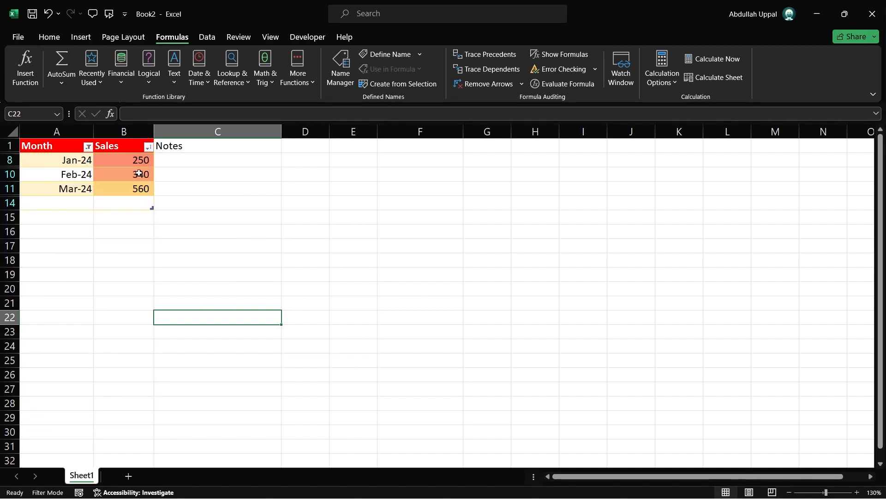
click(88, 146)
click(31, 308)
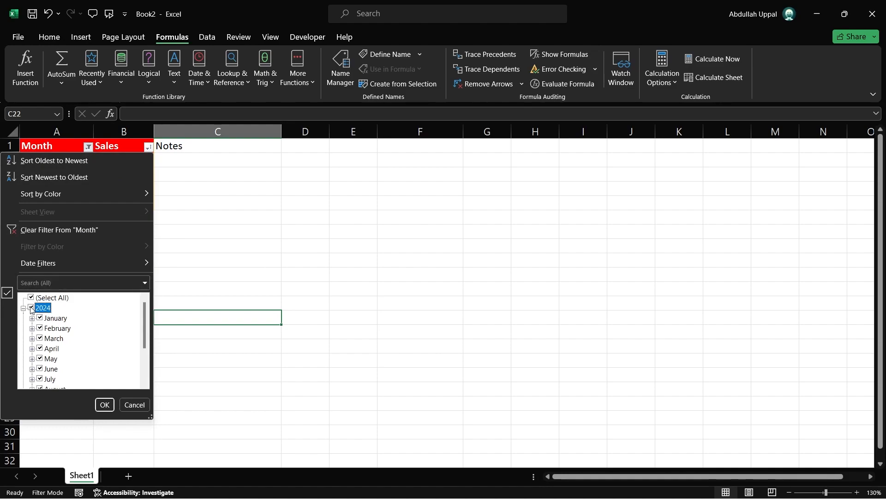
click(104, 404)
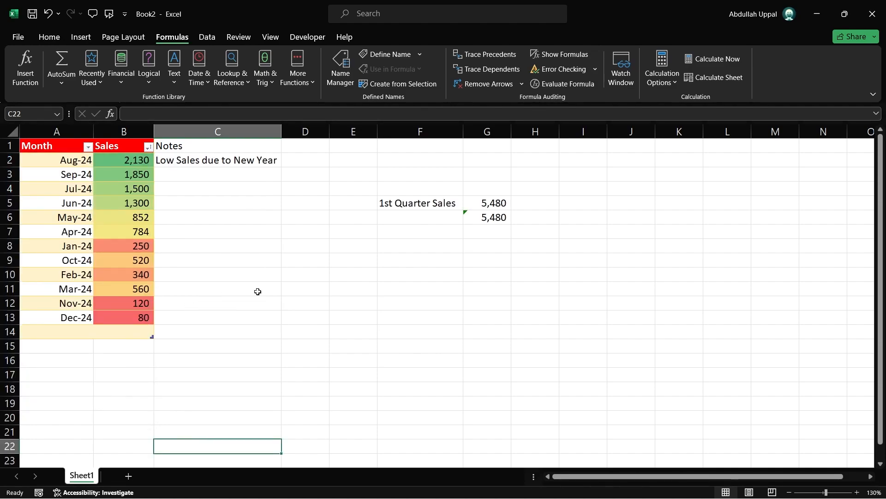
click(322, 285)
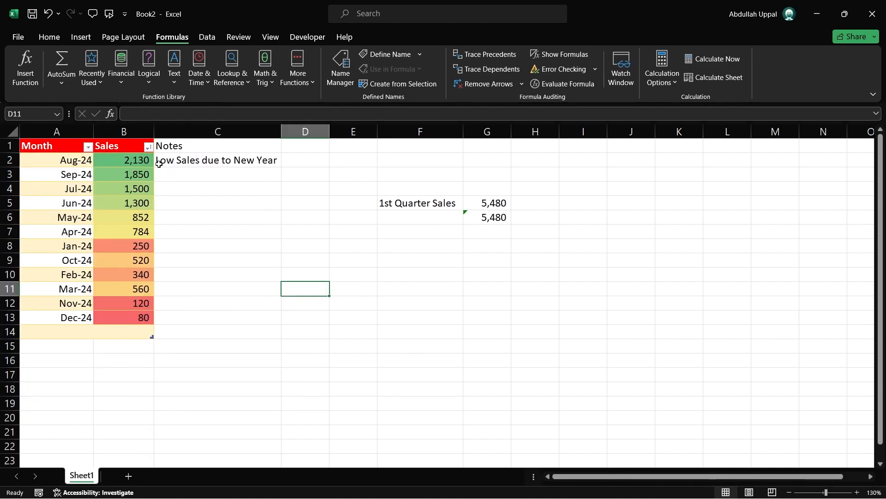
- Check the color sorting options for the Sales column, and sort the full table by Sales from largest to smallest
click(148, 147)
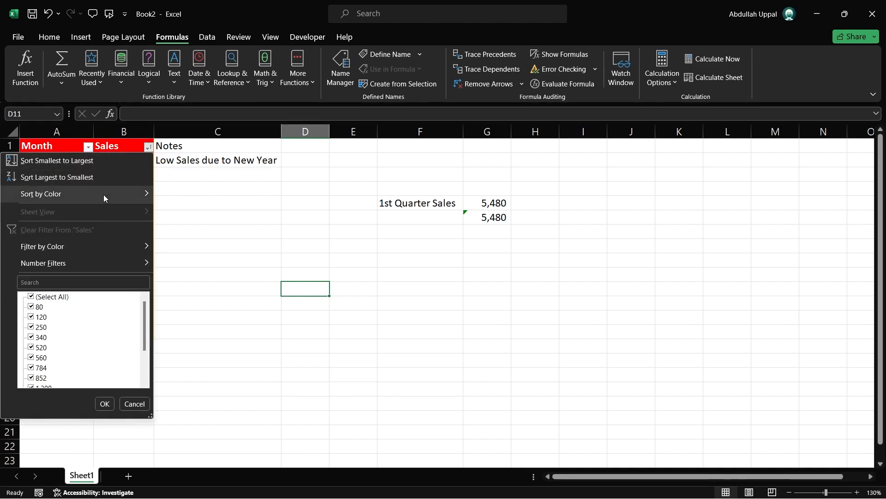
mouse_move(104, 195)
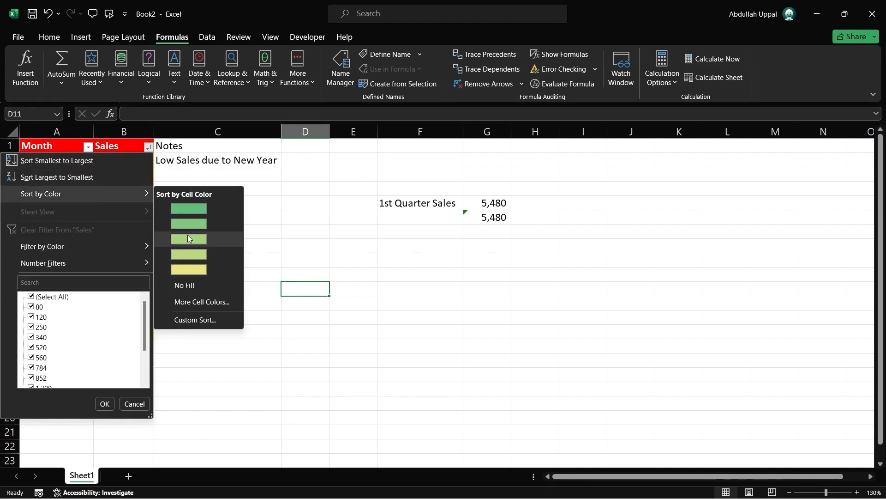
mouse_move(117, 258)
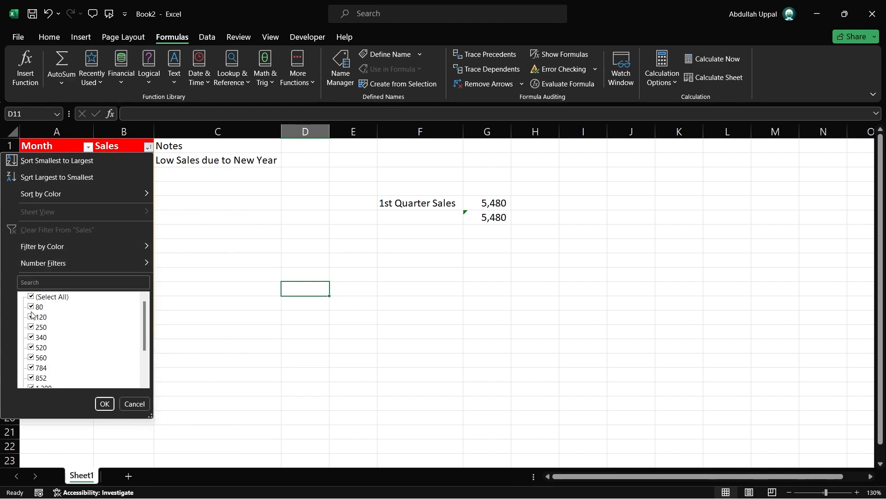
click(37, 175)
click(243, 212)
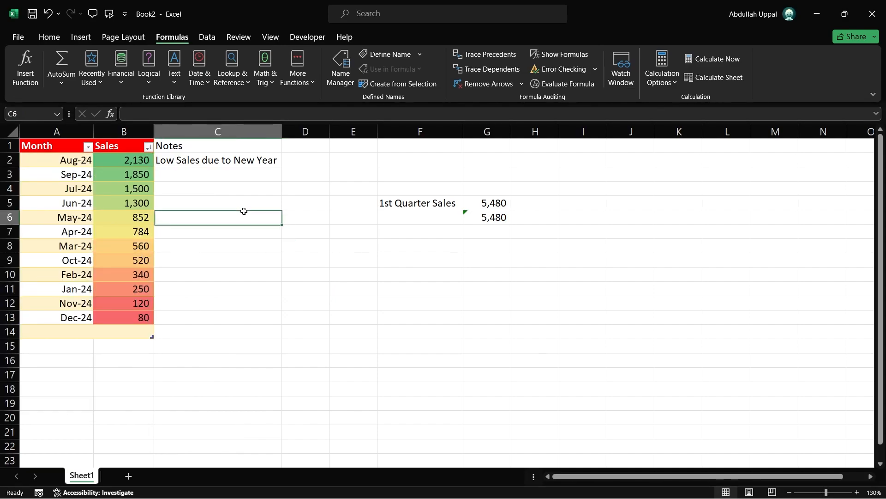
click(302, 285)
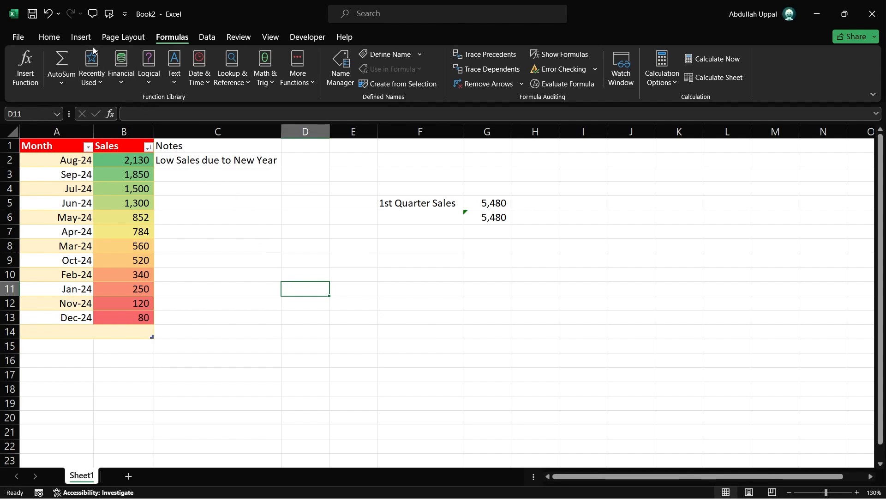
- Preview the recommended charts for the Month and Sales data in A1:B13 and insert the Line chart
click(82, 38)
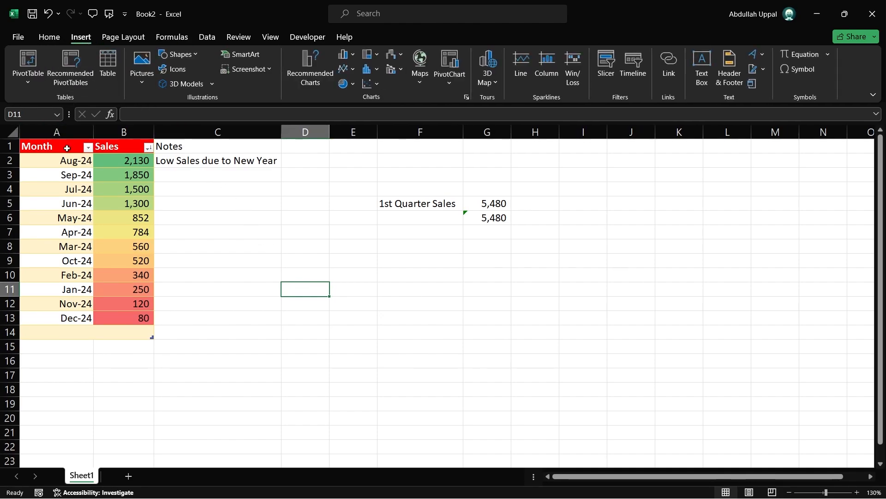
drag(46, 147, 116, 319)
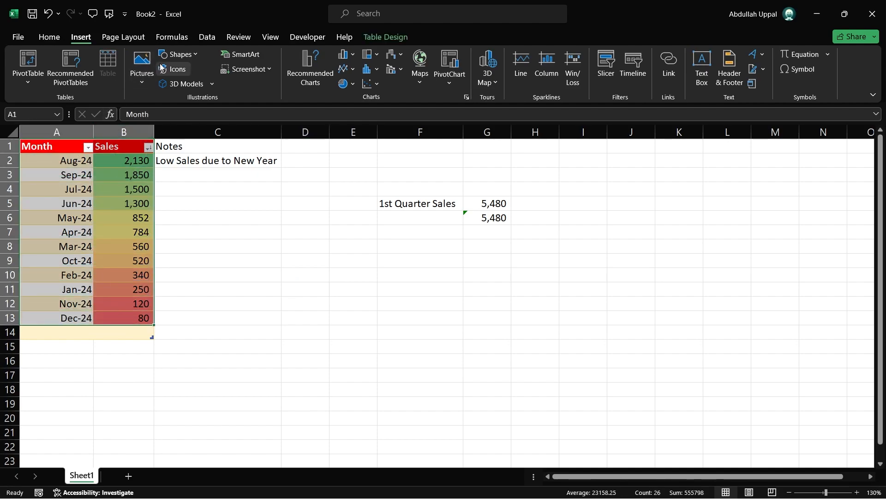
click(314, 78)
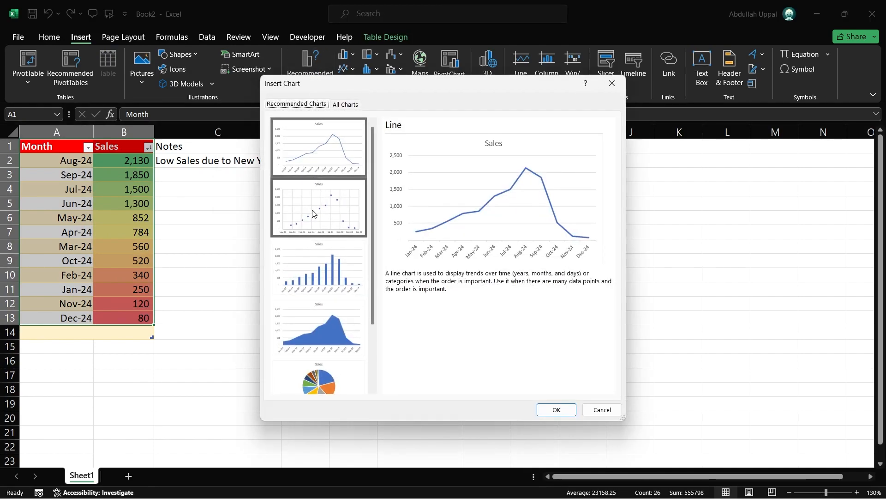
click(319, 219)
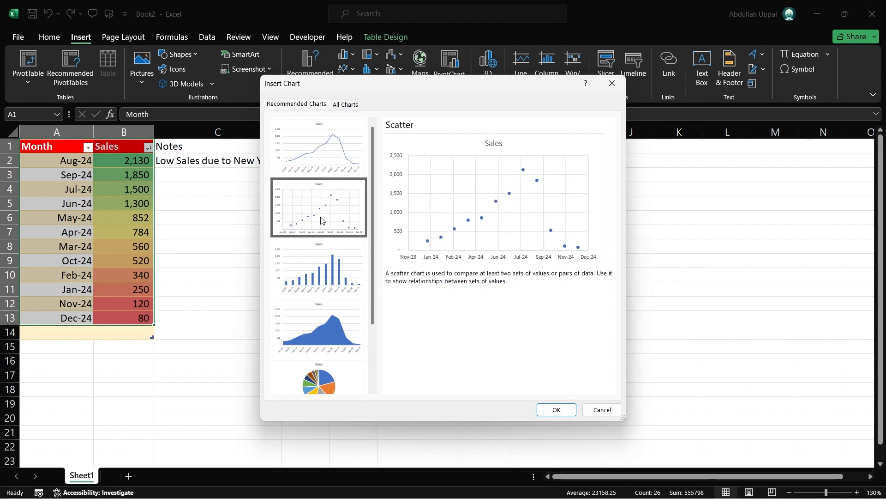
click(319, 267)
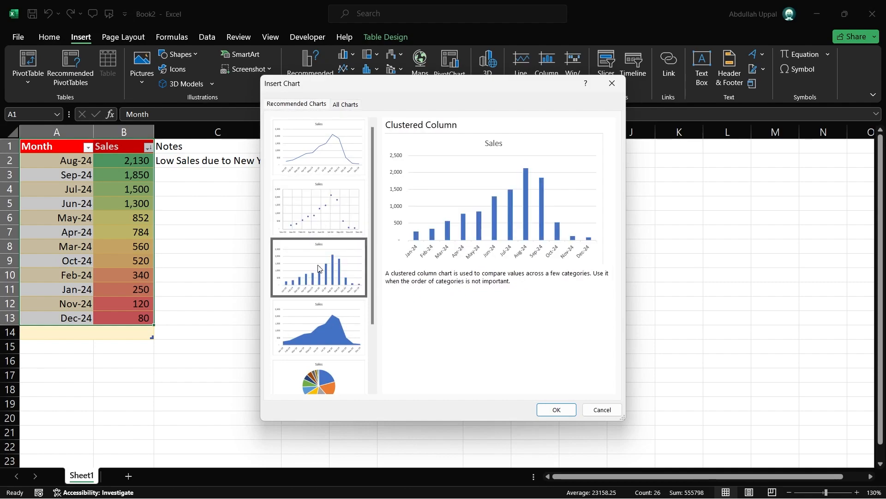
click(315, 322)
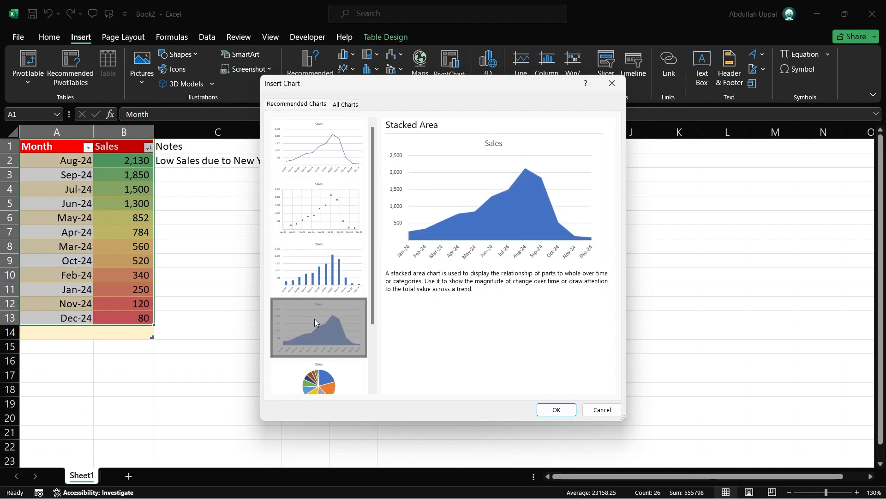
click(330, 154)
click(342, 104)
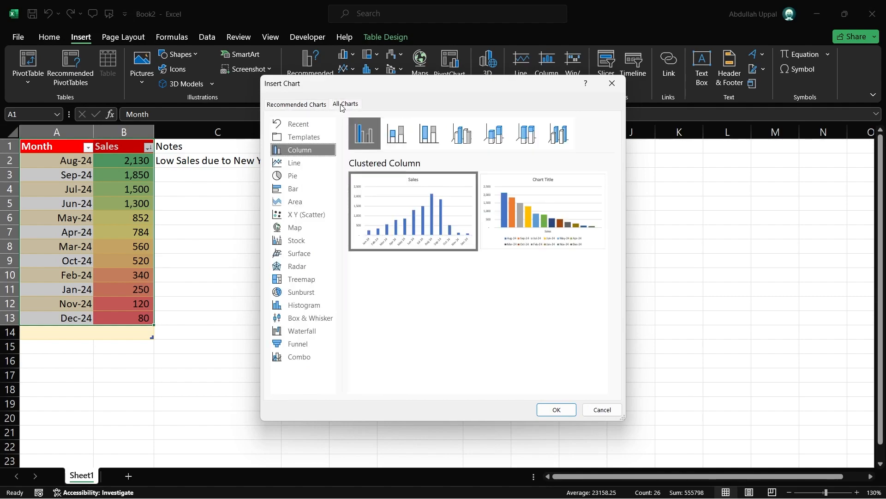
click(308, 104)
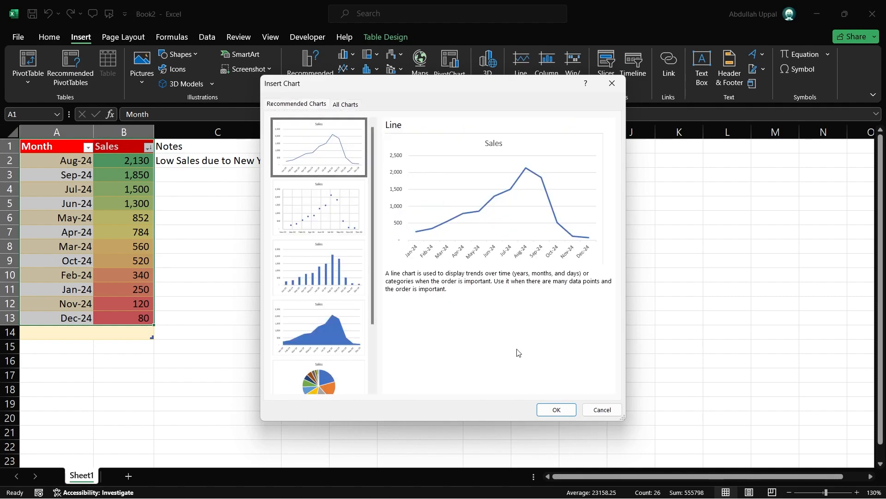
click(556, 409)
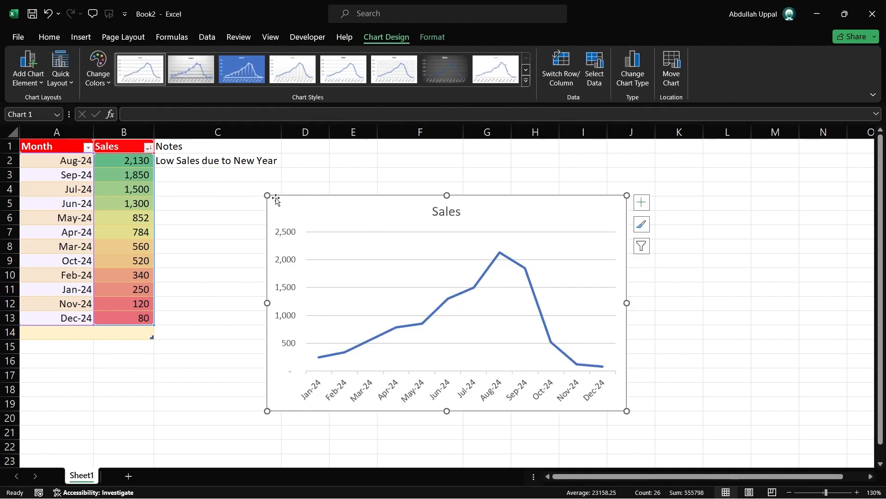
- Shrink the Sales chart, placed below the 1st Quarter Sales cells, and apply the grey gradient style with values shown in round markers
drag(267, 196, 319, 263)
drag(521, 278, 474, 254)
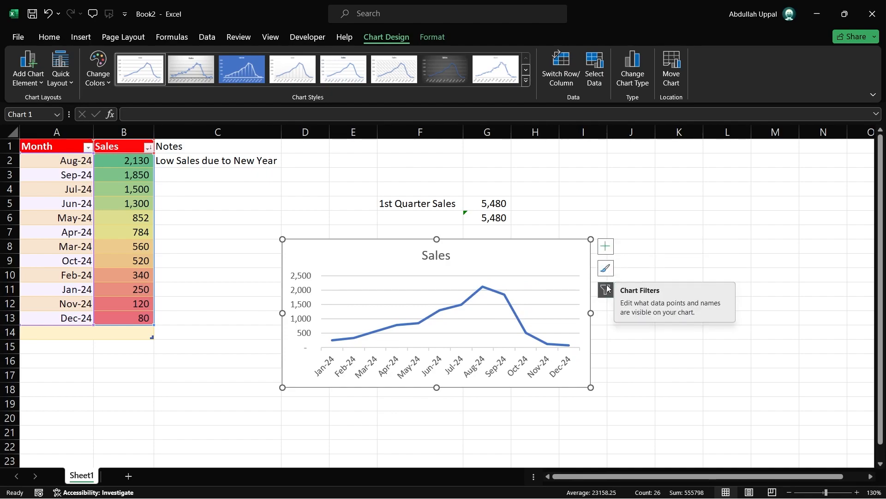
click(605, 267)
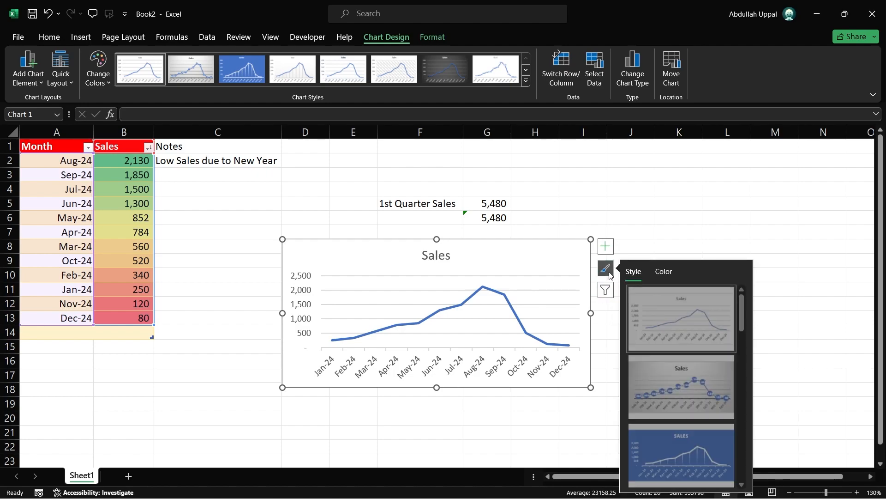
click(686, 400)
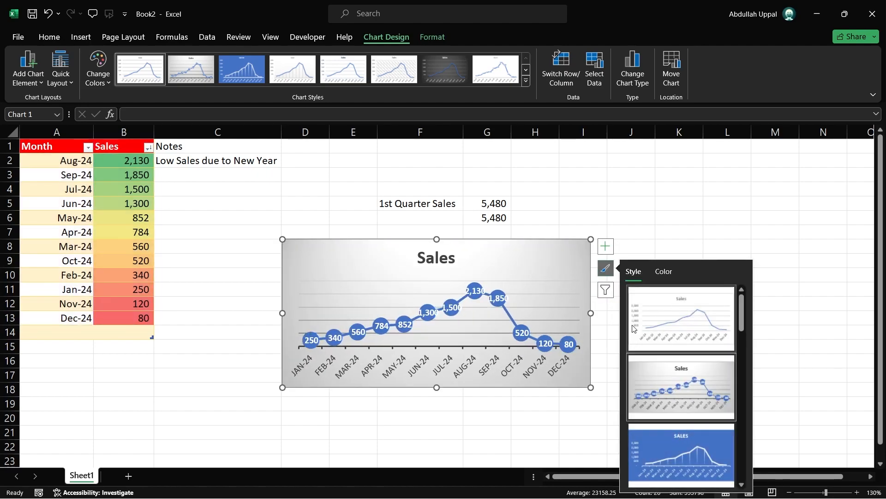
- Try excluding Aug-24 from the Sales chart's category filter
click(605, 290)
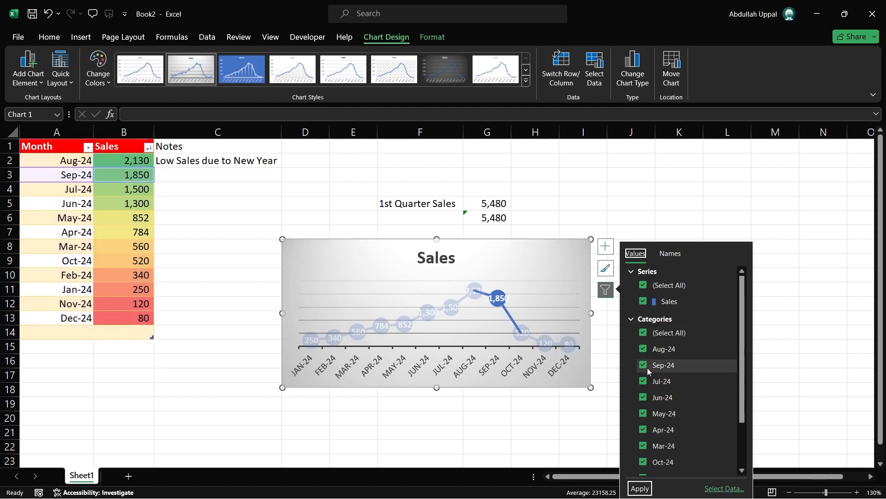
click(646, 353)
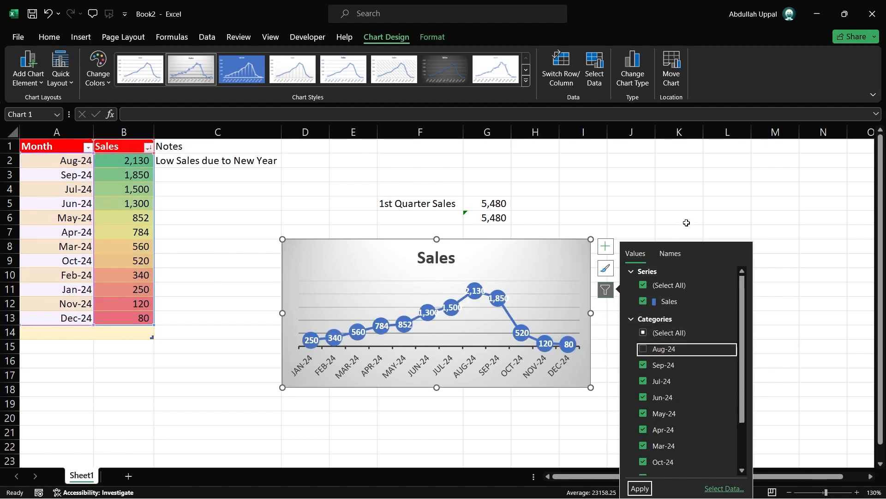
click(686, 223)
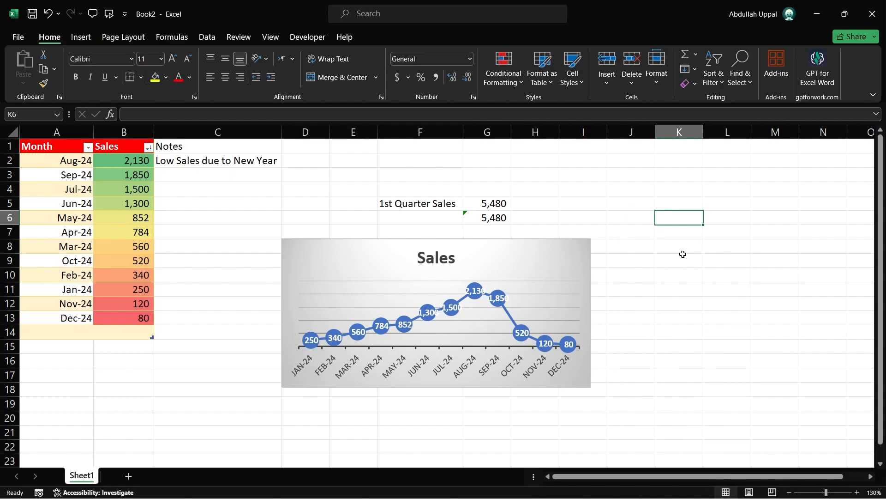
- Show the desktop
key(super+d)
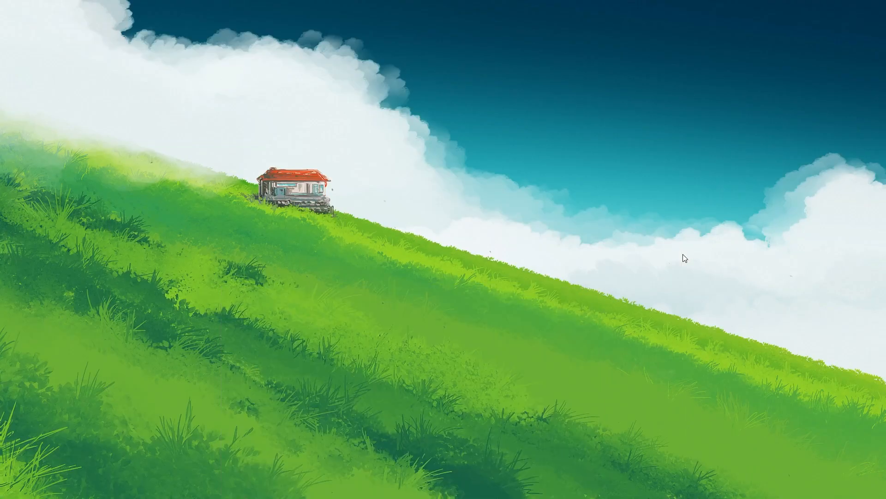